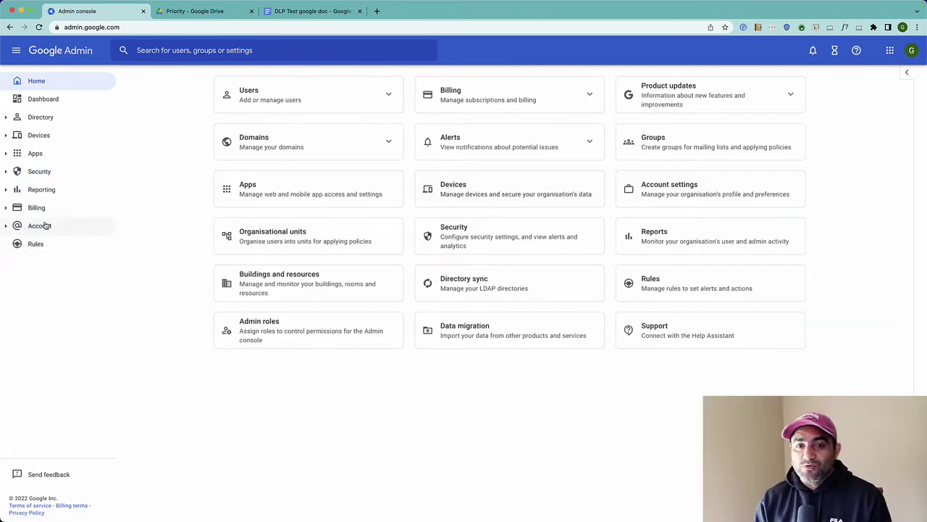
Go through Security > Access and data control to the Data protection page, previewing Manage Rules.
left_click(5, 173)
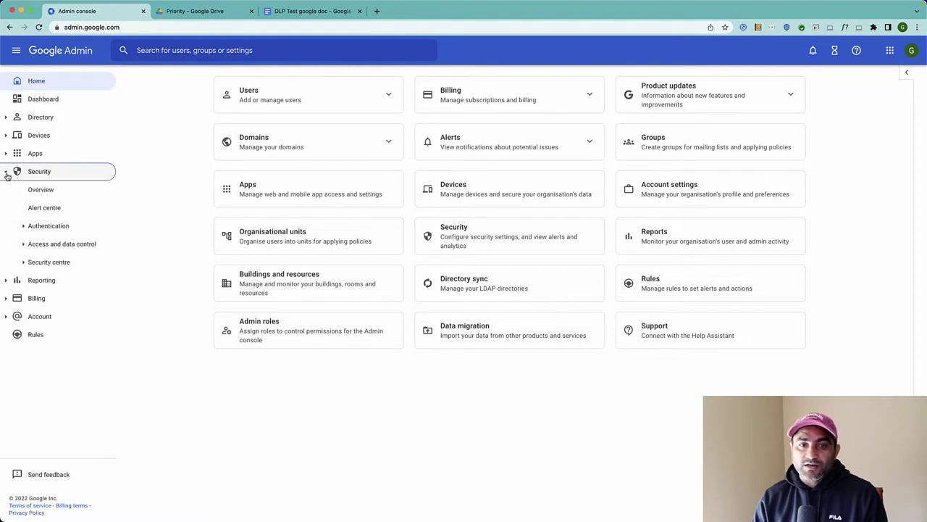
left_click(23, 244)
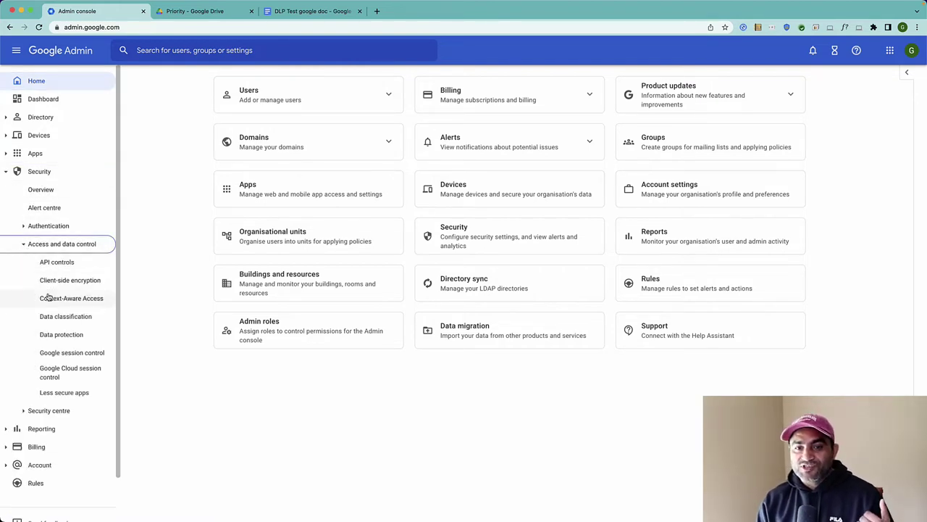
scroll(63, 344, "down", 1)
left_click(64, 346)
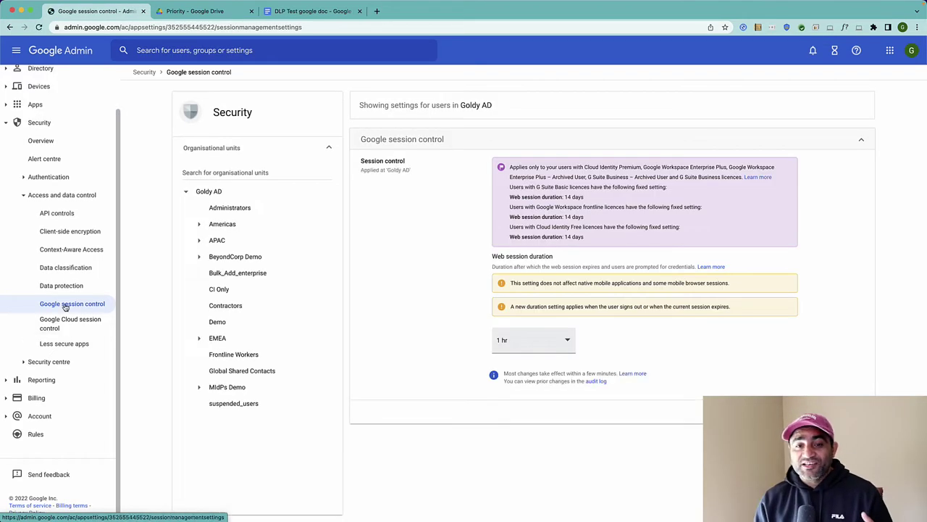
left_click(64, 286)
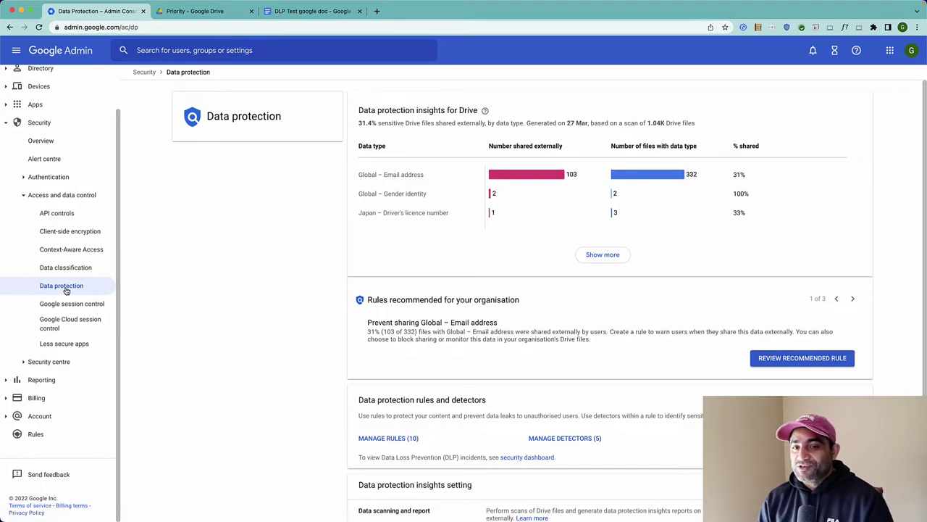
left_click(388, 439)
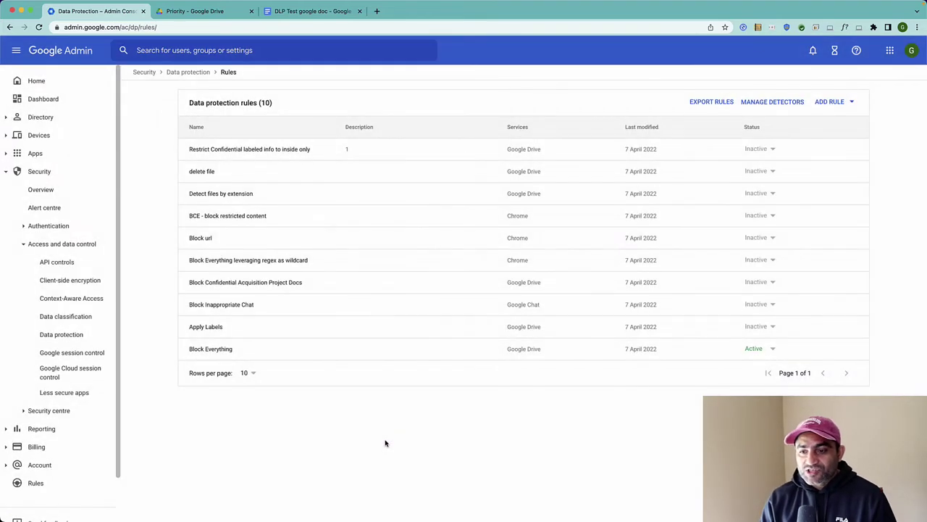
left_click(10, 27)
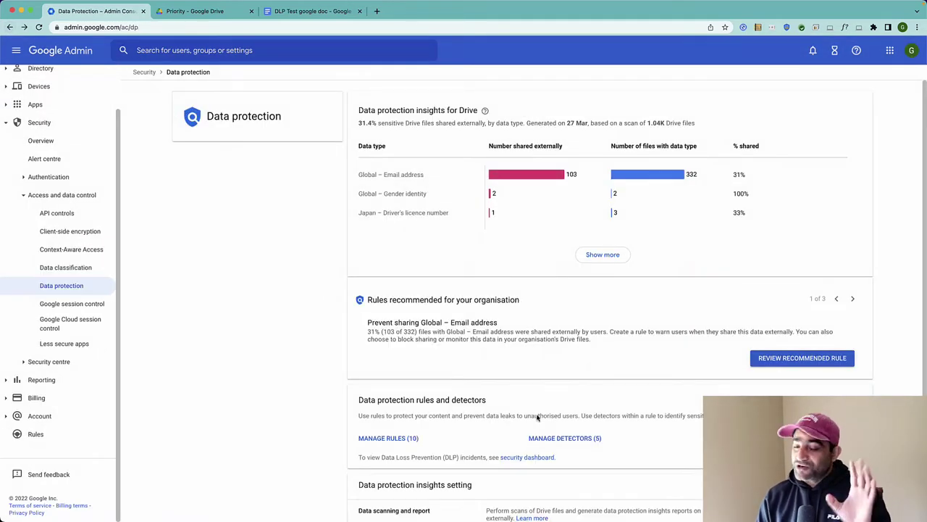
Open the detectors list and inspect the Everything & Anything detector's .* regular expression.
left_click(553, 441)
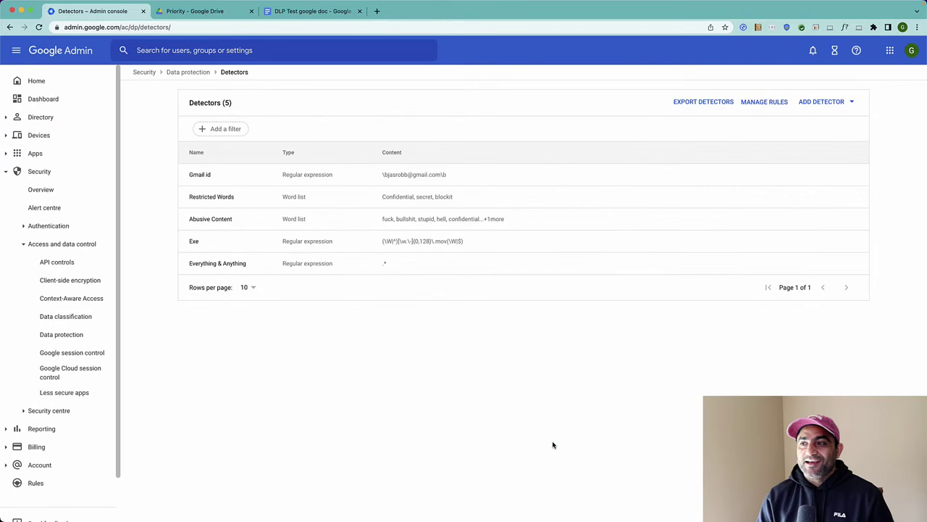
left_click(840, 104)
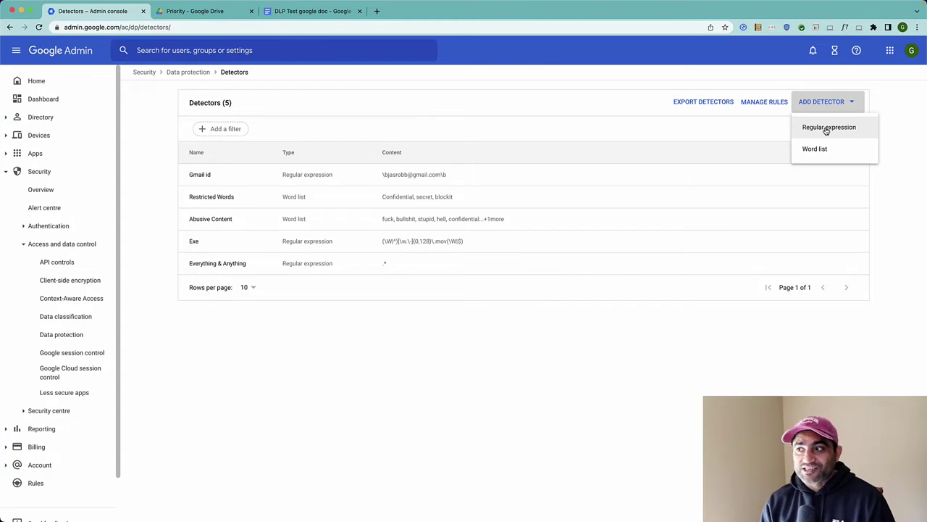
left_click(309, 427)
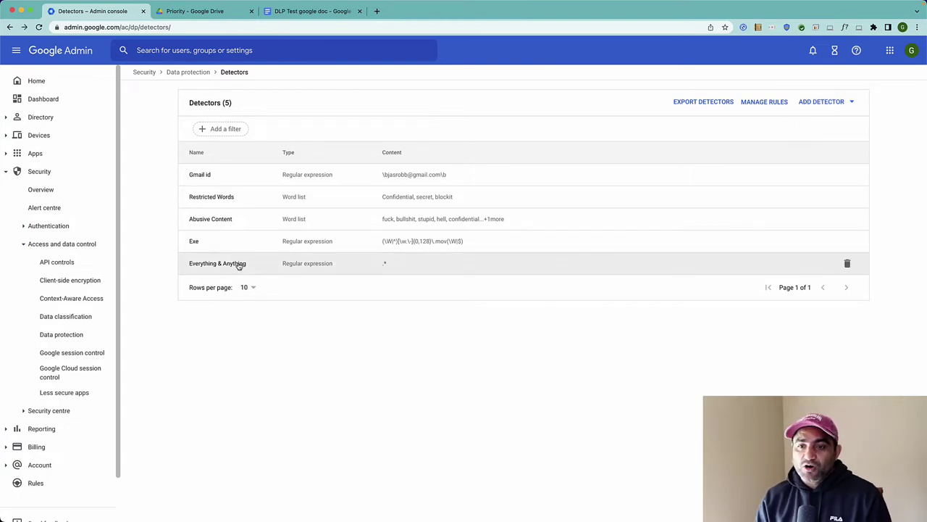
left_click(239, 265)
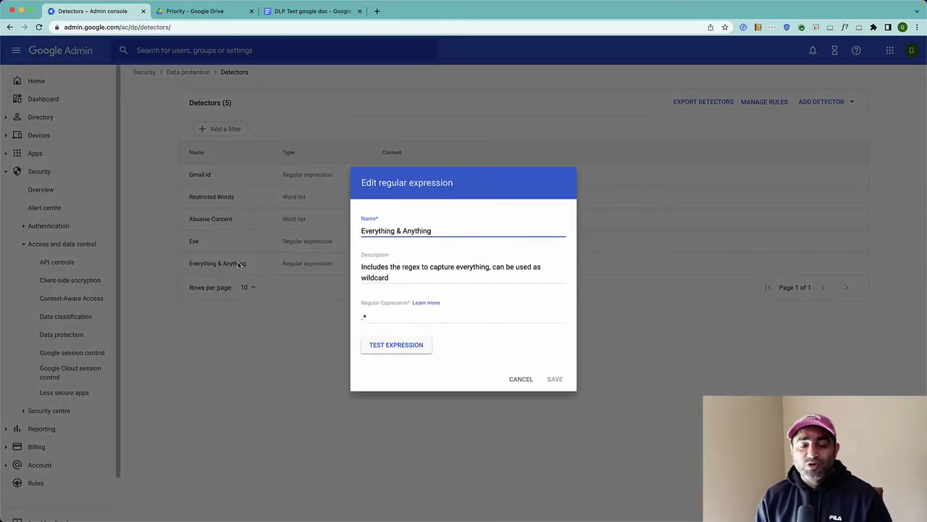
left_click(365, 318)
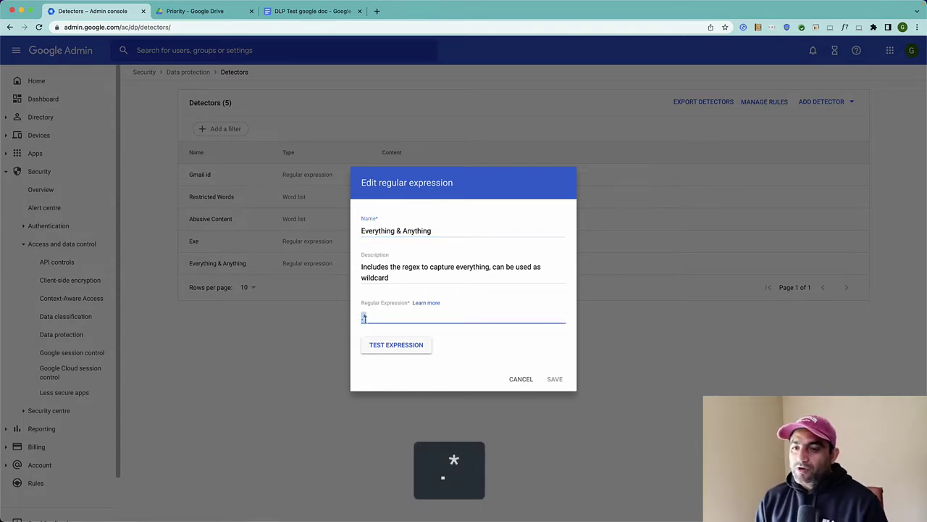
left_click(405, 319)
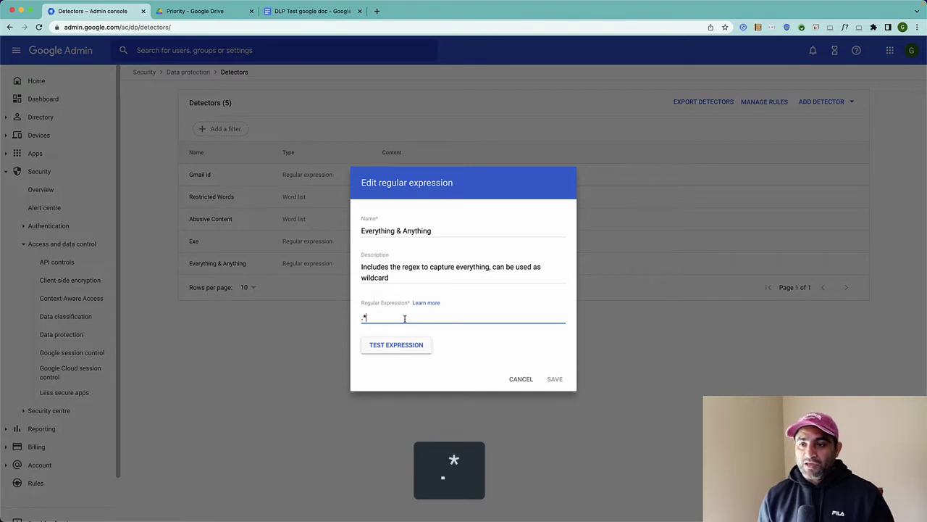
Trial-rename it to Everything, test the expression with random text, then cancel without saving.
left_click(395, 231)
key("shift+End")
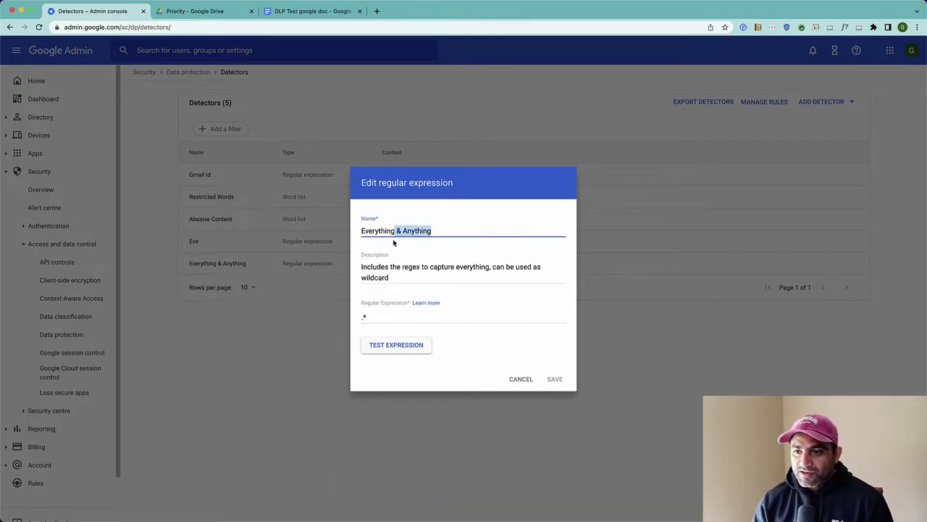
key("BackSpace")
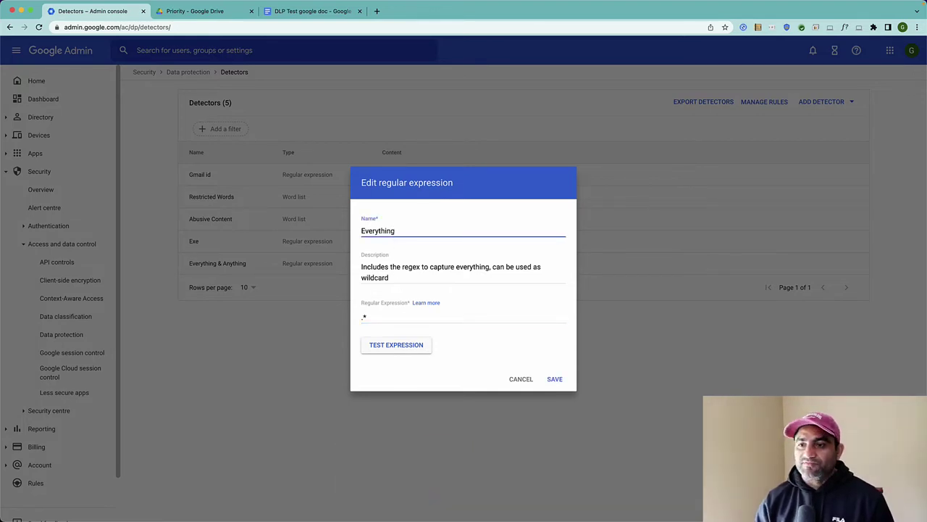
left_click(384, 347)
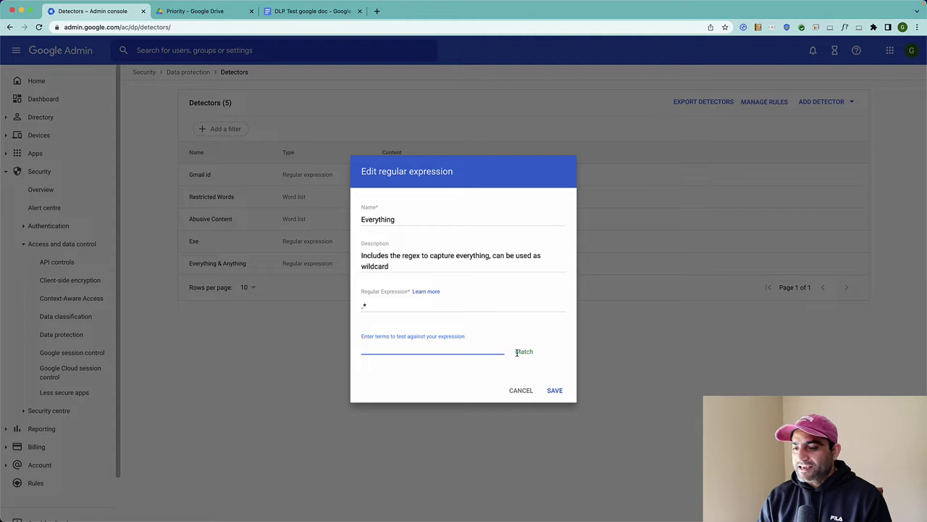
left_click_drag(517, 352, 531, 352)
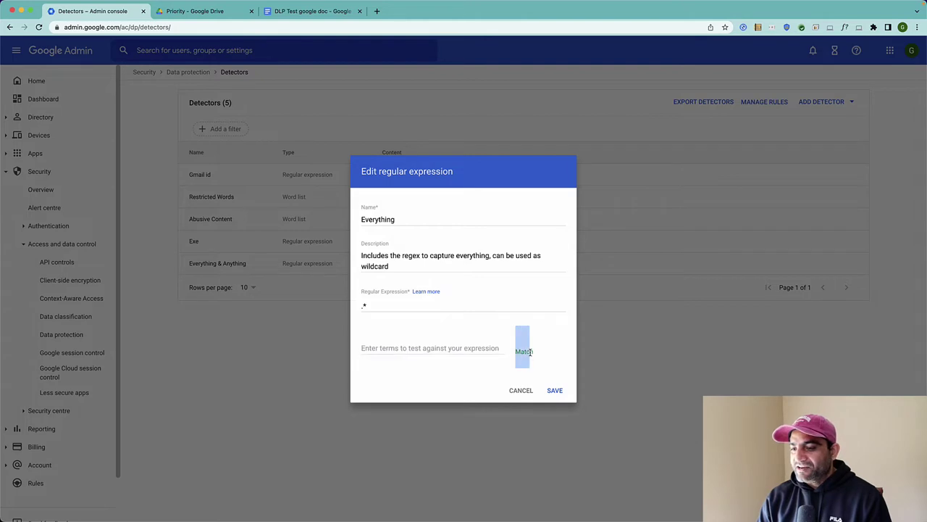
left_click(403, 349)
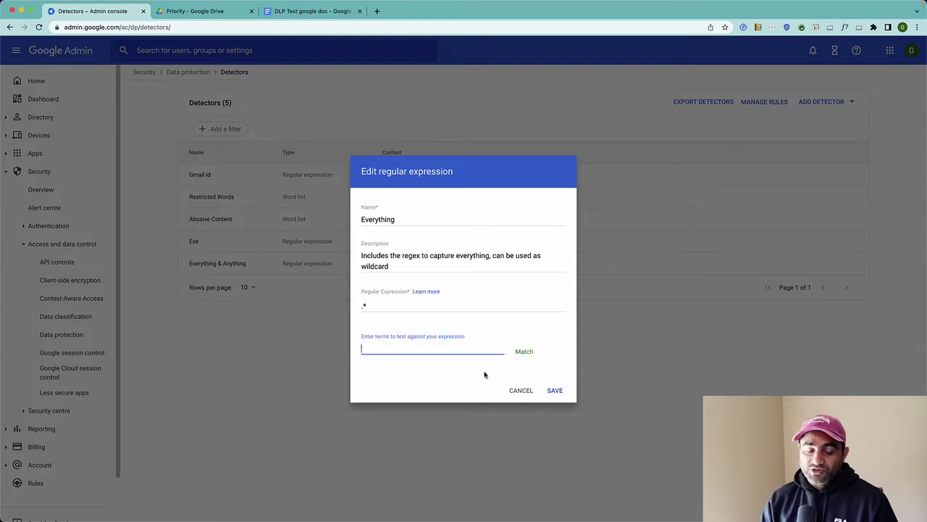
type("ljdflasjdfl;asjdfj")
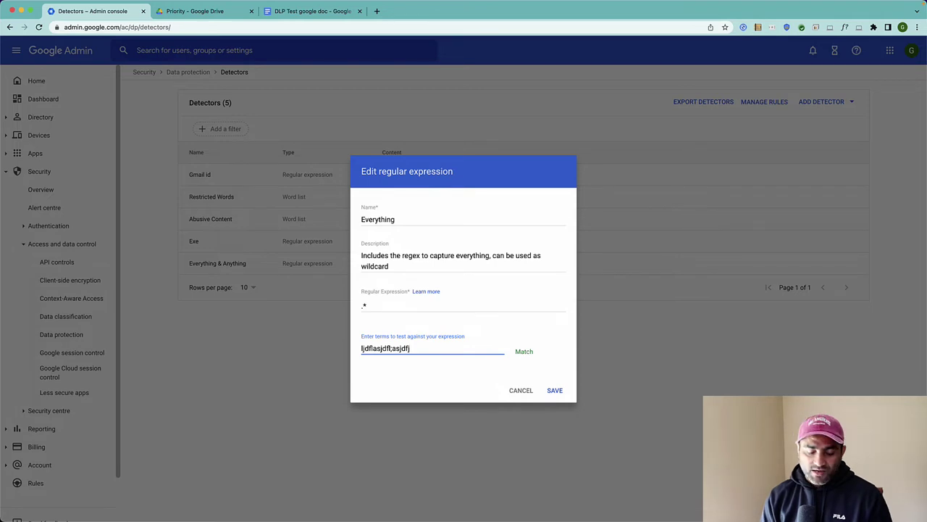
key("super+a")
key("BackSpace")
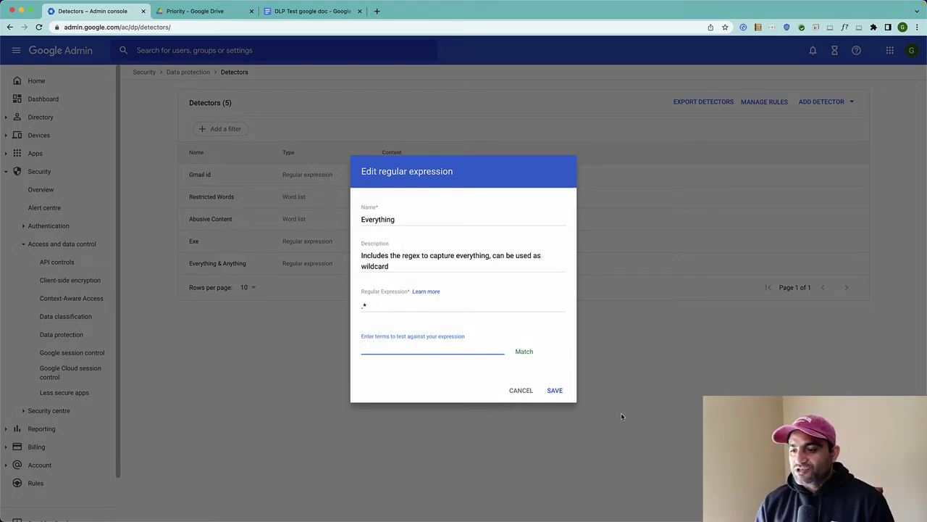
left_click(521, 395)
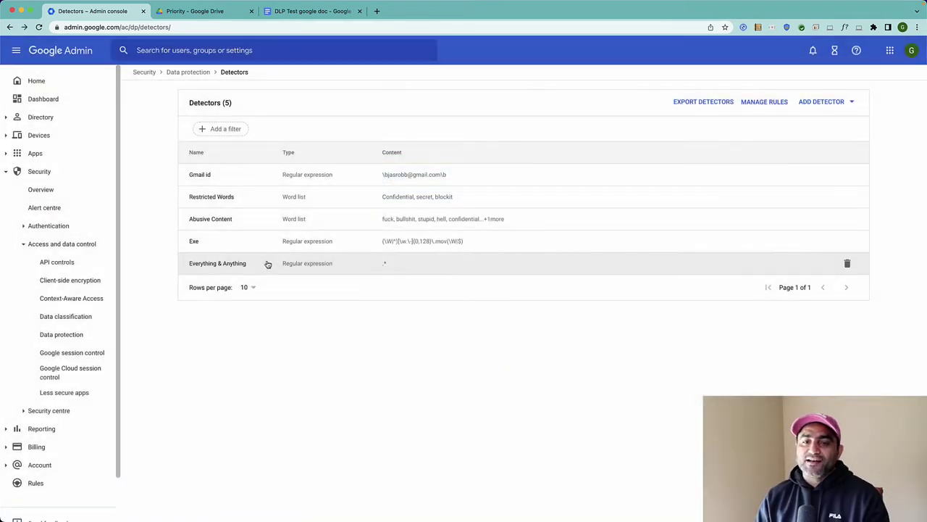
Open the 'Block Everything leveraging regex as wildcard' rule in the Edit Rule wizard, keeping its name.
left_click(758, 106)
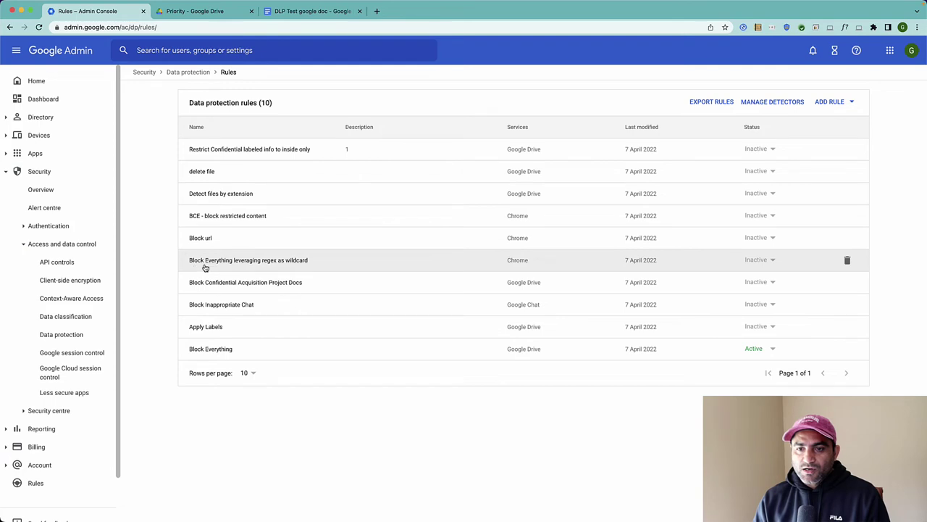
left_click(254, 266)
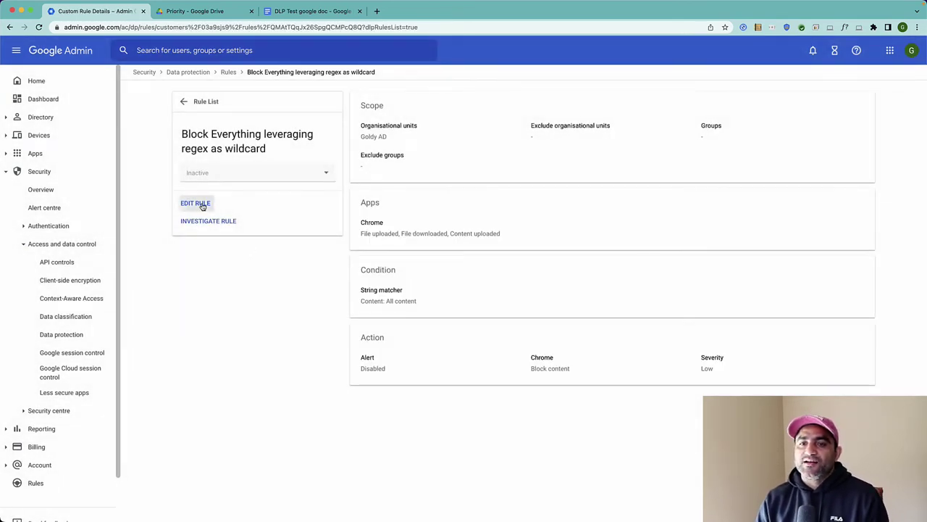
left_click(203, 206)
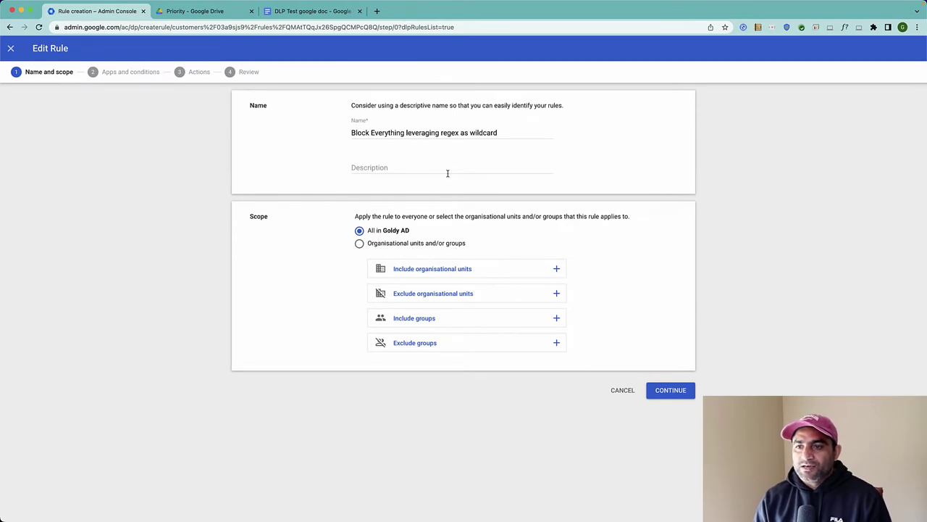
double_click(421, 133)
left_click(209, 166)
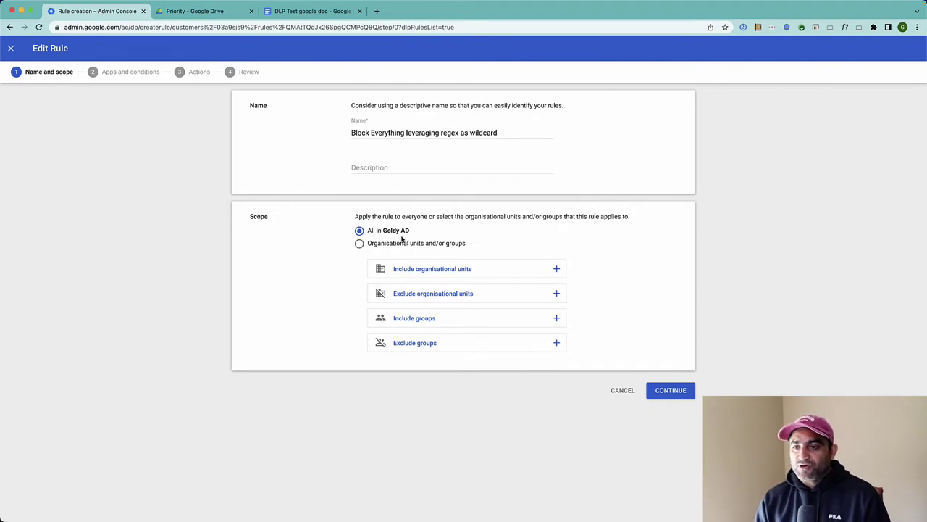
Apply the rule to Google Drive file activity instead of Chrome uploads and downloads.
left_click(667, 395)
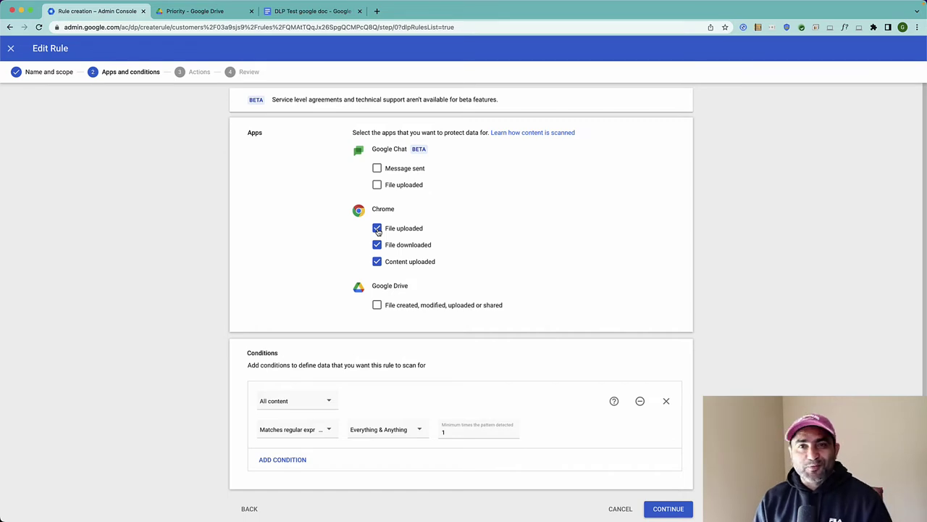
left_click(377, 228)
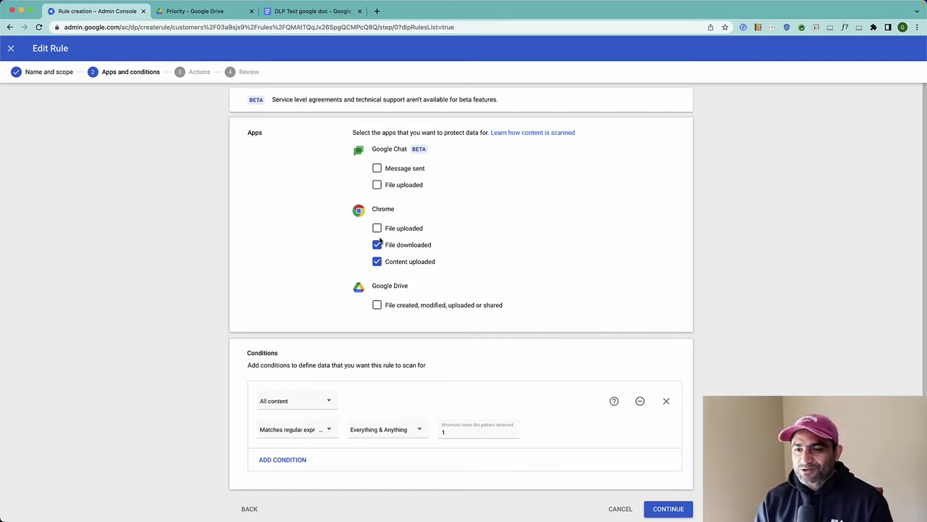
left_click(377, 245)
left_click(376, 262)
left_click(376, 308)
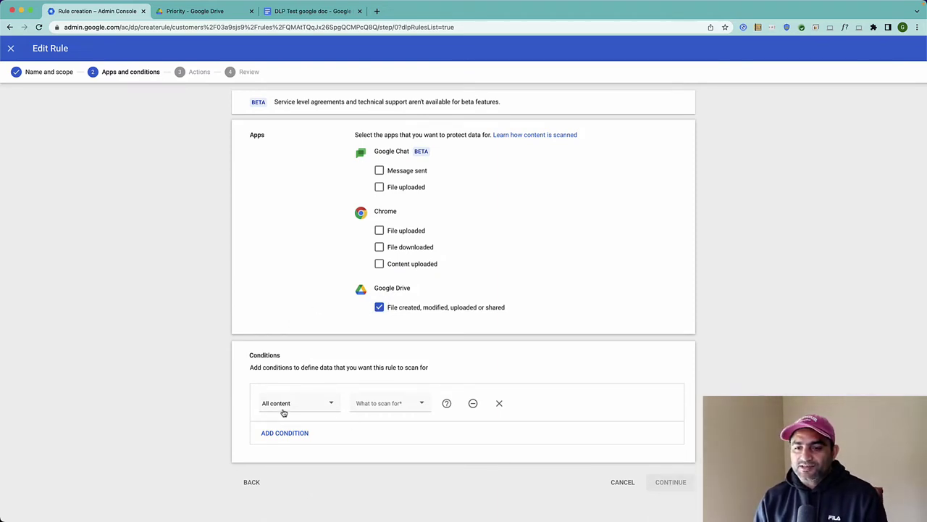
Set the condition to match the Everything & Anything regular expression, then continue to Actions.
left_click(408, 405)
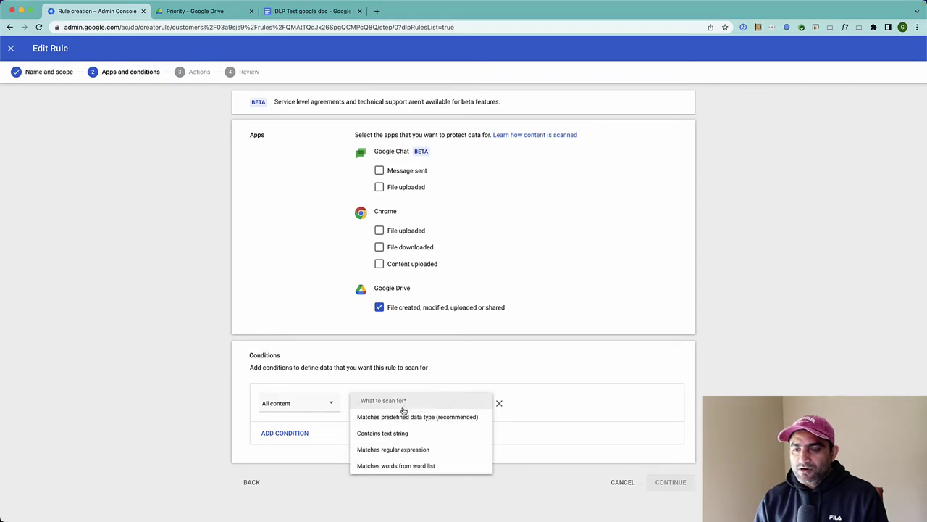
left_click(373, 454)
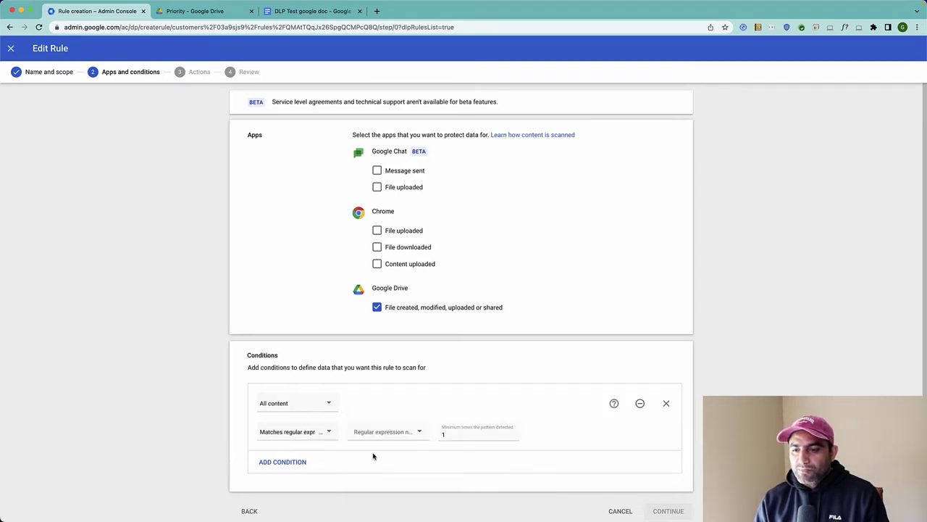
left_click(415, 432)
left_click(402, 448)
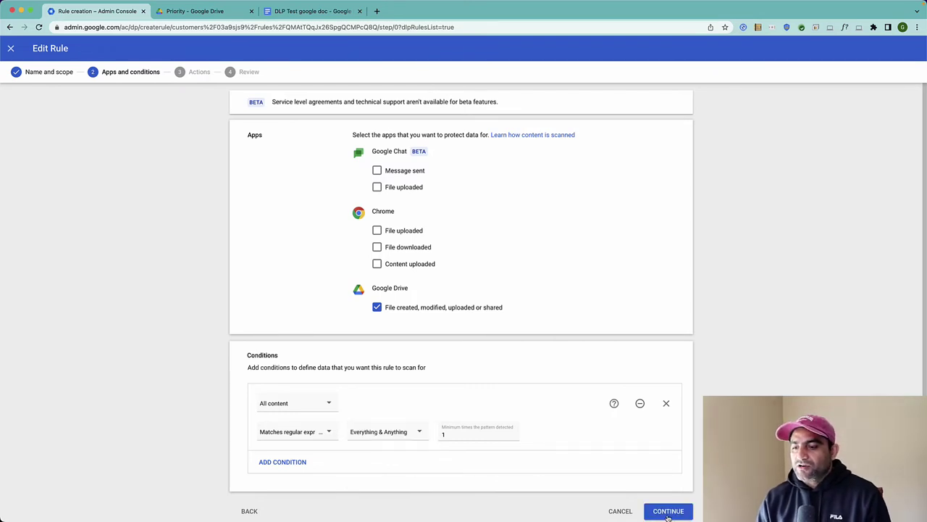
left_click(668, 512)
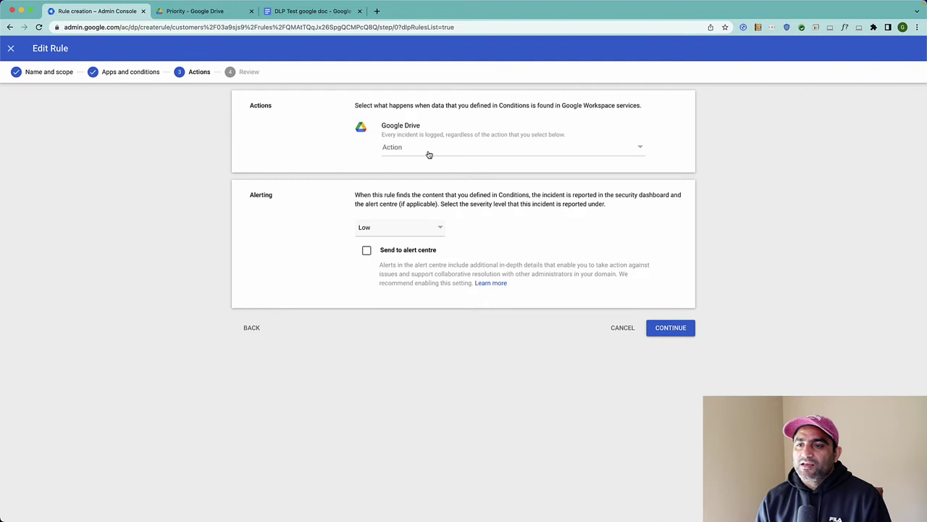
Choose the Drive action 'Disable download, print and copy for commenters and viewers' and continue to Review.
left_click(429, 152)
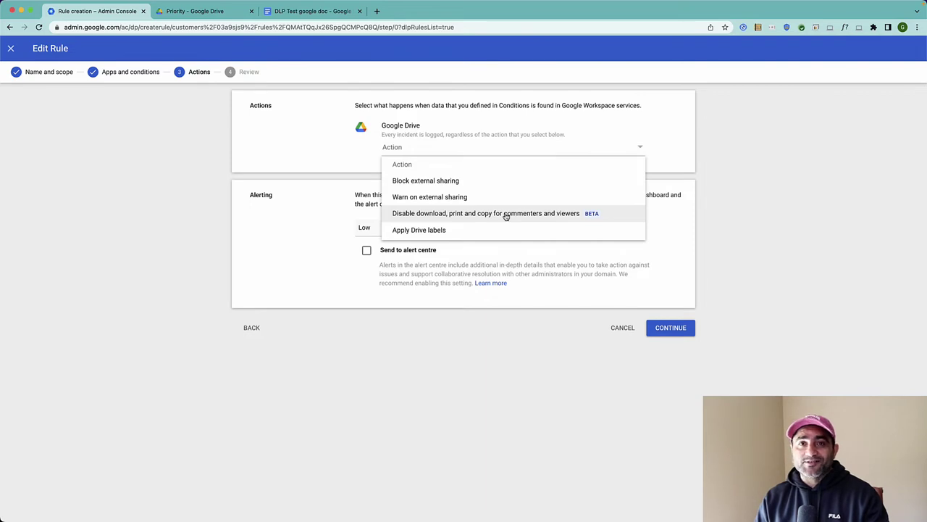
left_click(505, 214)
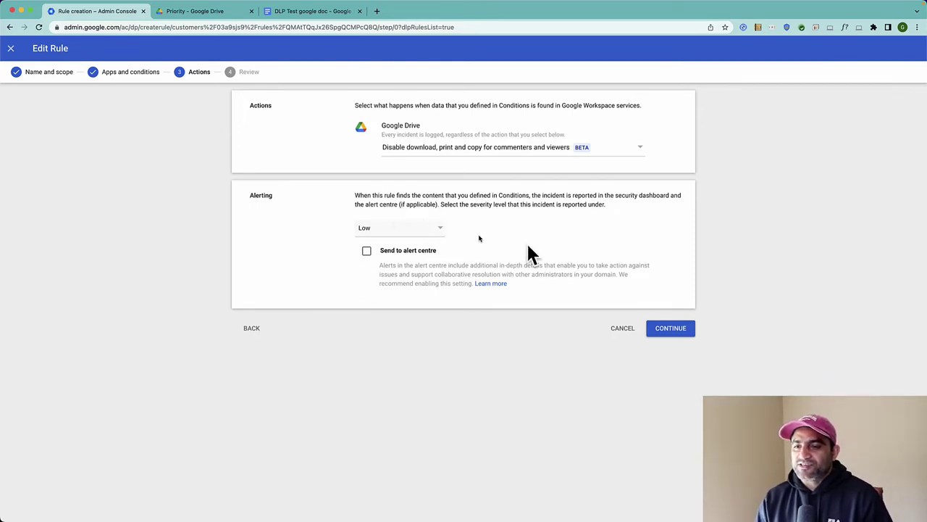
left_click(674, 330)
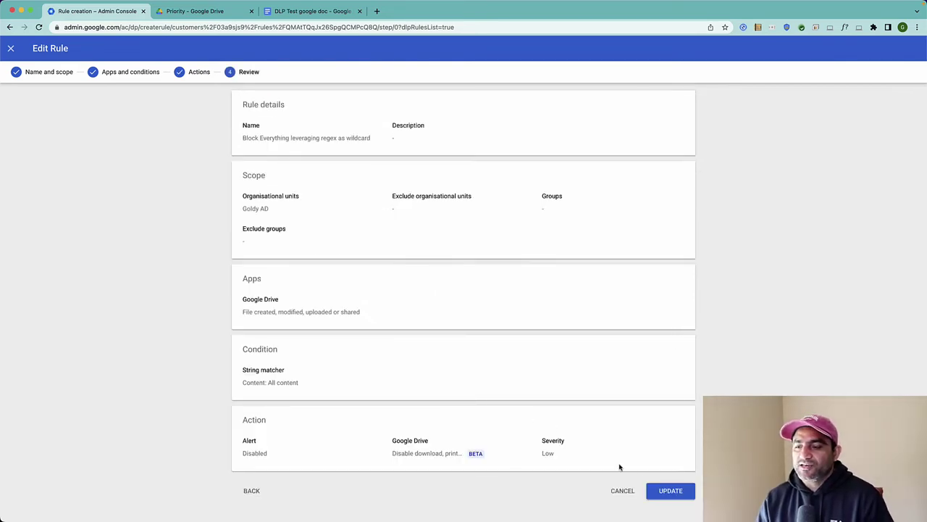
Update the rule and save it with status Active.
left_click(668, 494)
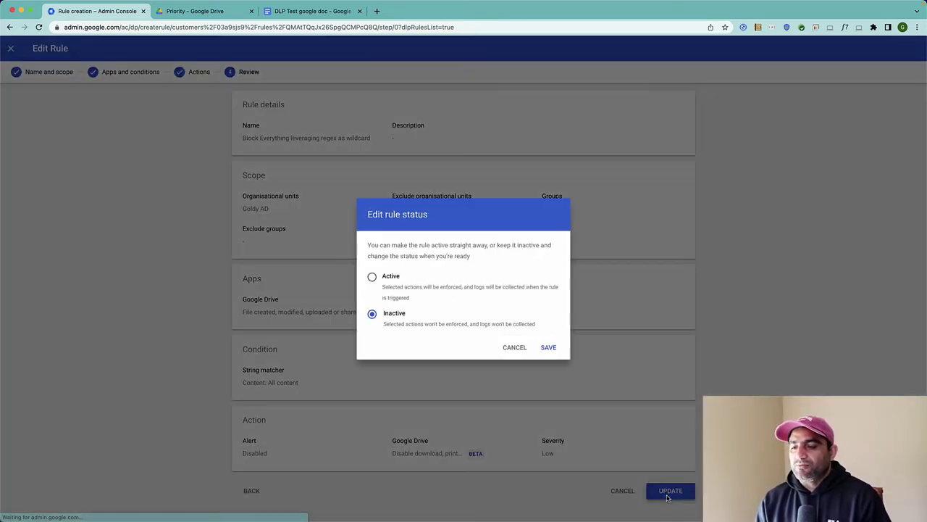
left_click(372, 279)
left_click(548, 347)
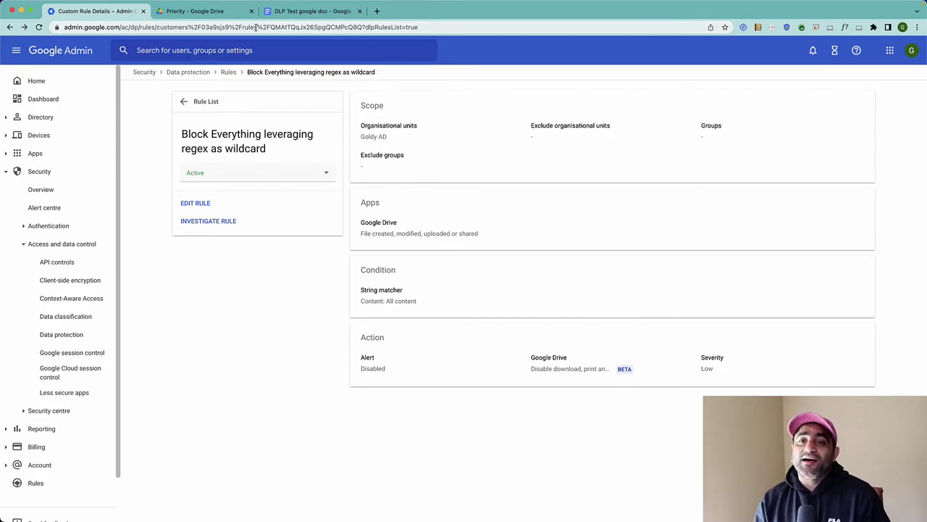
In the reloaded DLP Test google doc, type 'This is my test document' and open sharing.
left_click(302, 12)
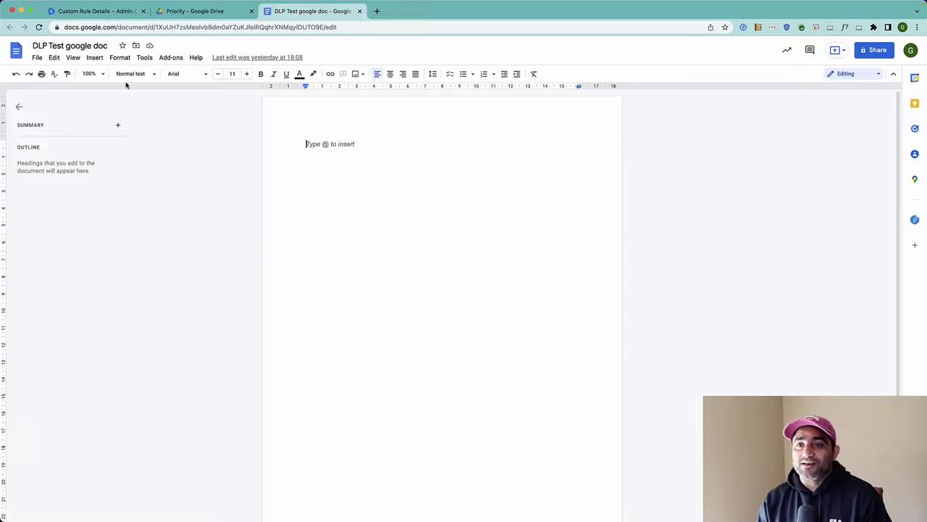
left_click(38, 27)
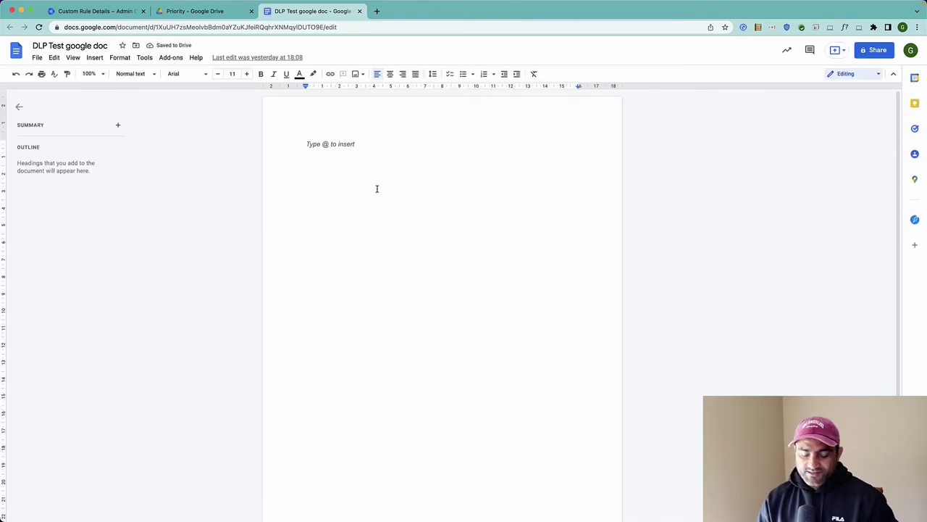
type("This is my test document")
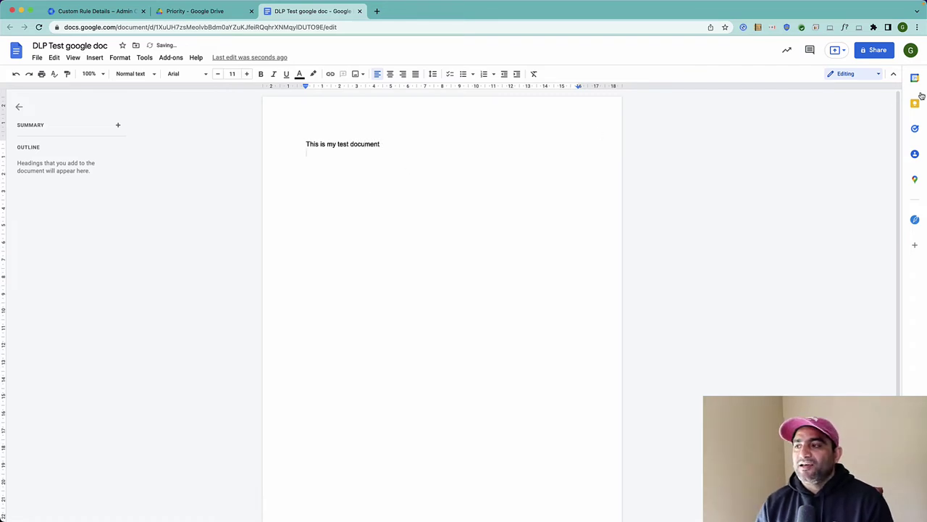
left_click(872, 51)
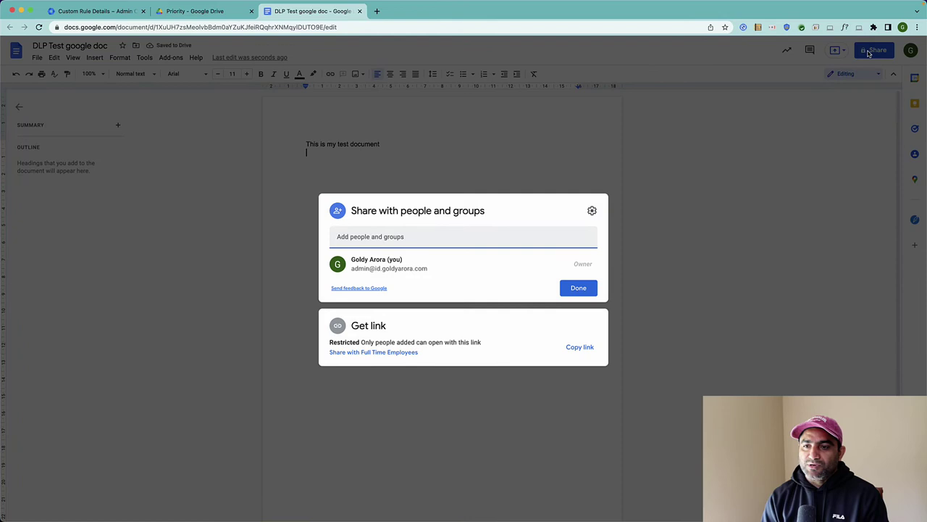
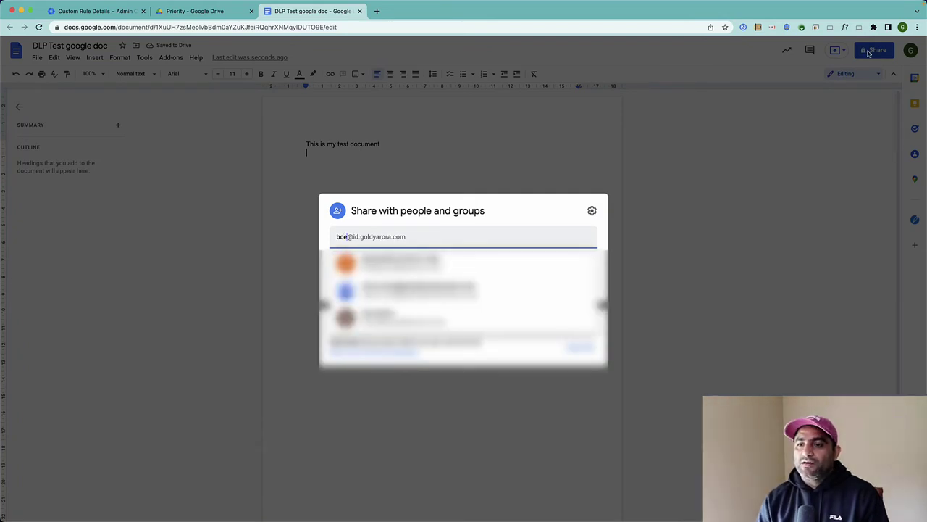
Add the demo user as a recipient and send the share invitation.
left_click(408, 263)
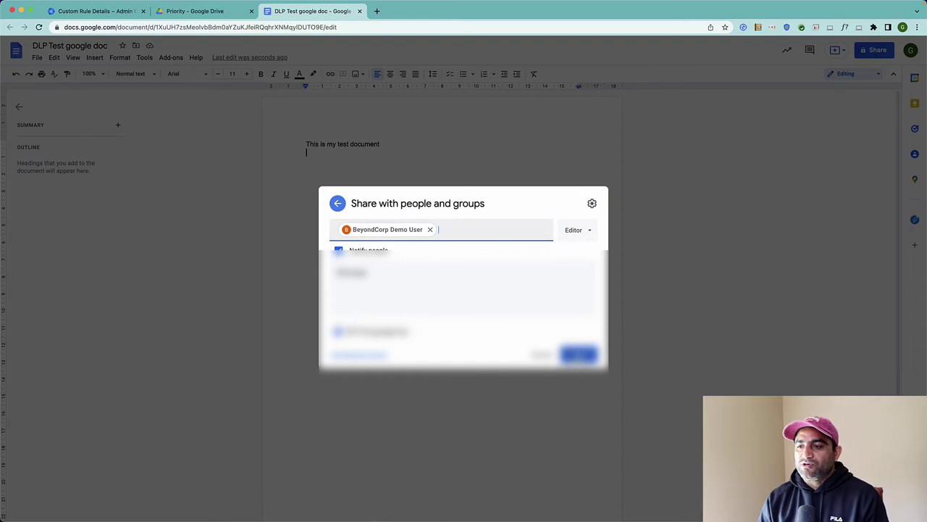
left_click(577, 354)
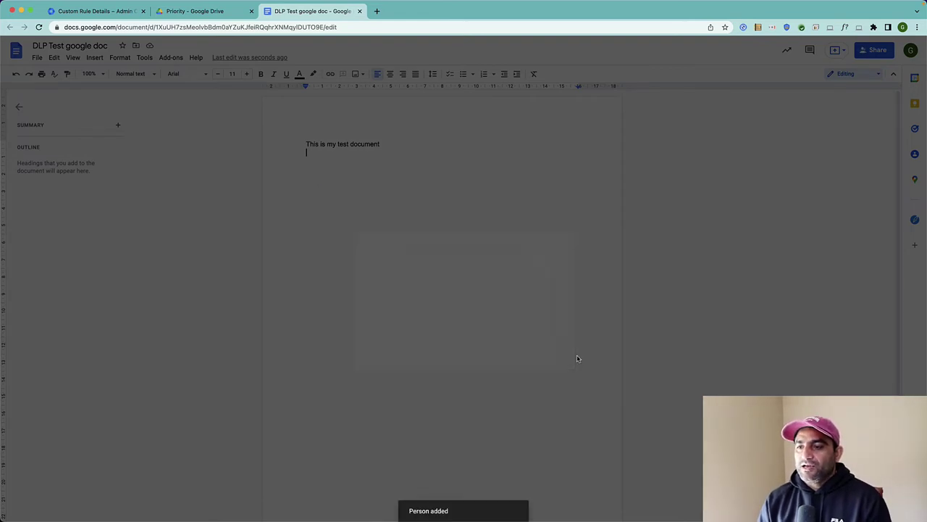
Change the demo user's access role to Commenter and save.
left_click(874, 50)
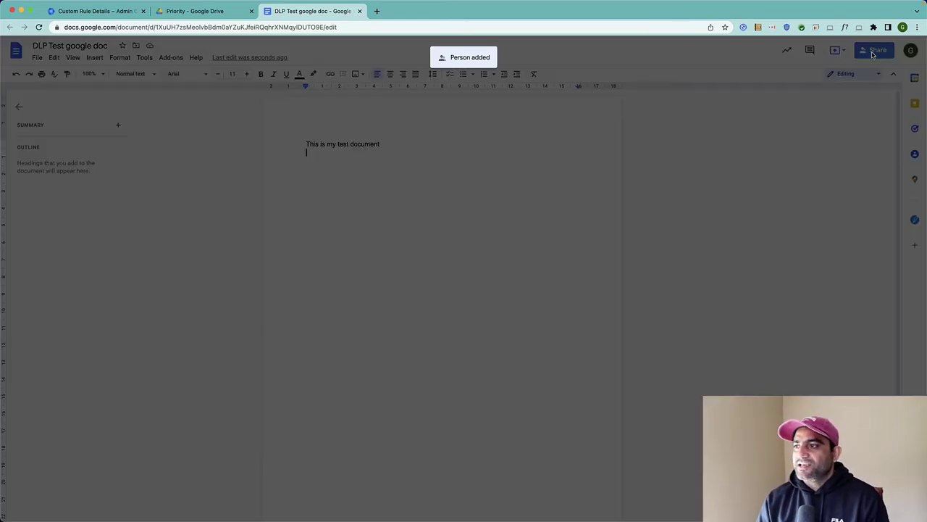
left_click(570, 281)
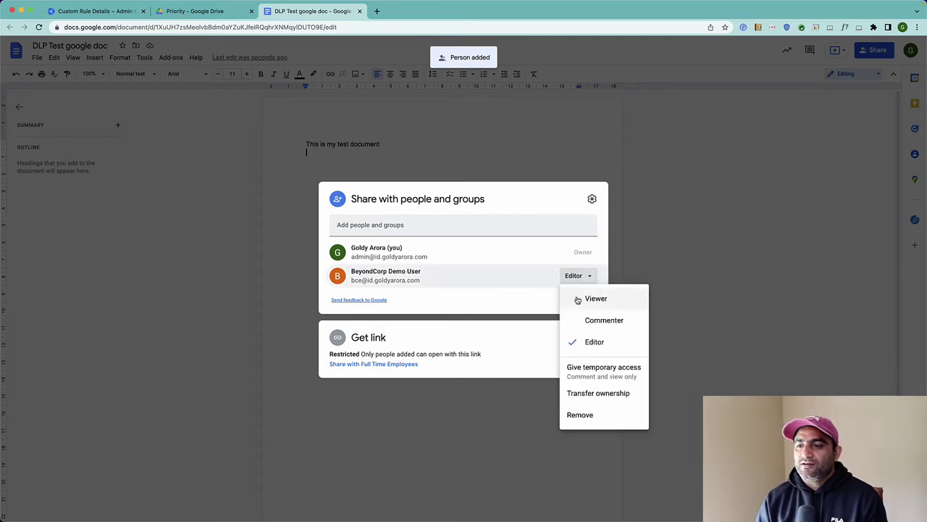
left_click(594, 298)
left_click(582, 276)
left_click(588, 325)
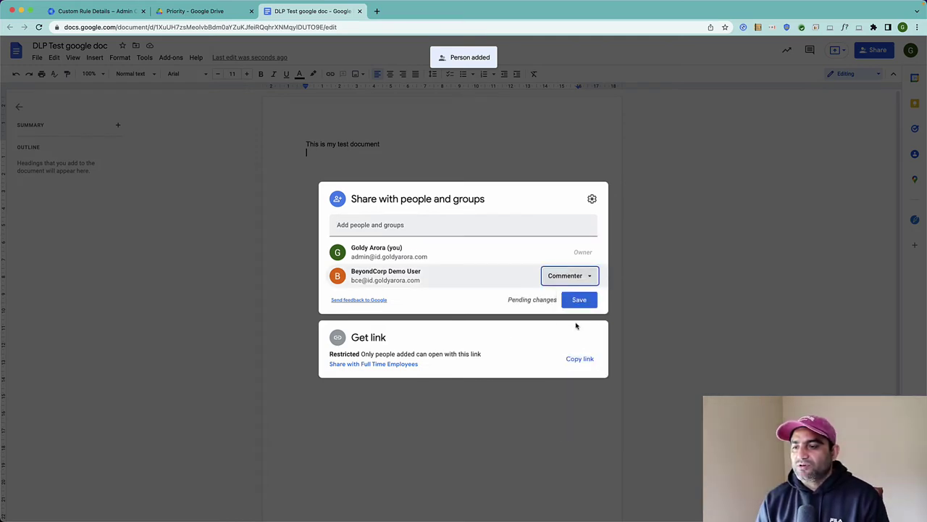
left_click(587, 300)
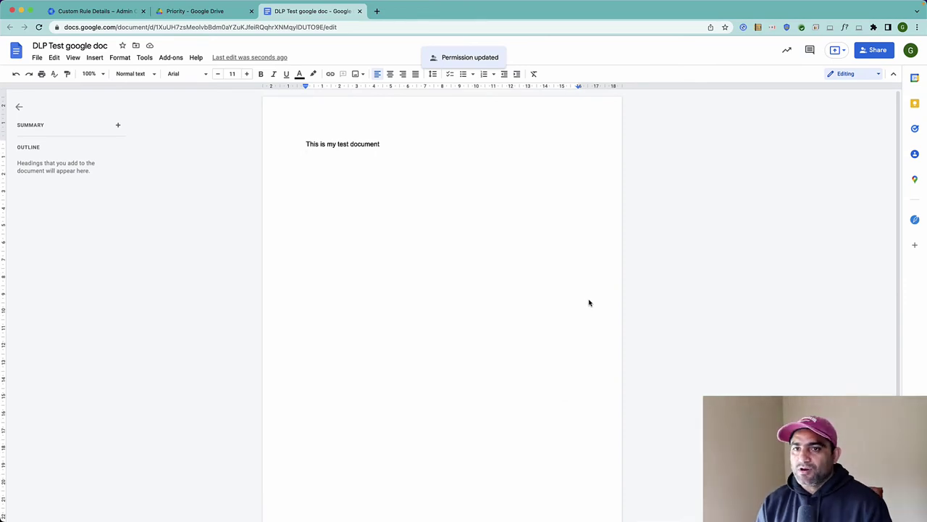
Return to the full-screen browser window and open a new blank tab.
key("ctrl+Right")
key("ctrl+Left")
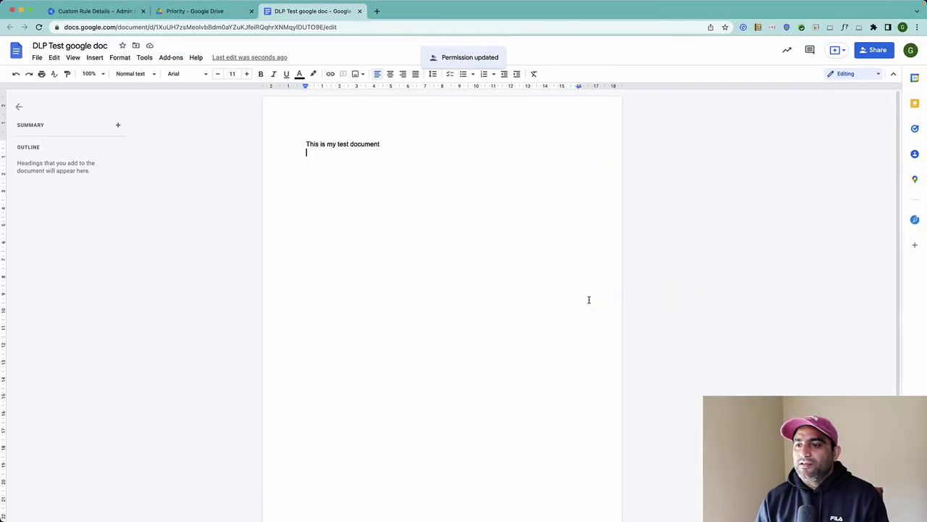
key("ctrl+Up")
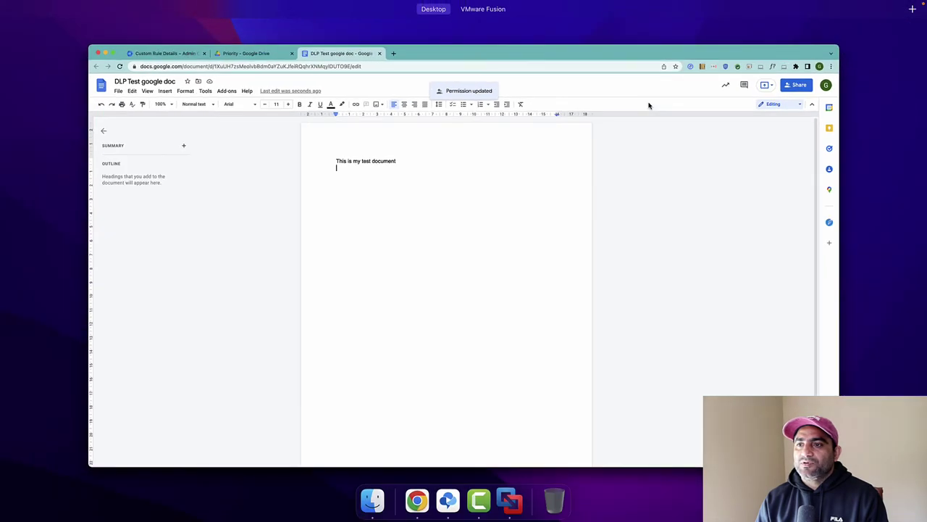
left_click(648, 149)
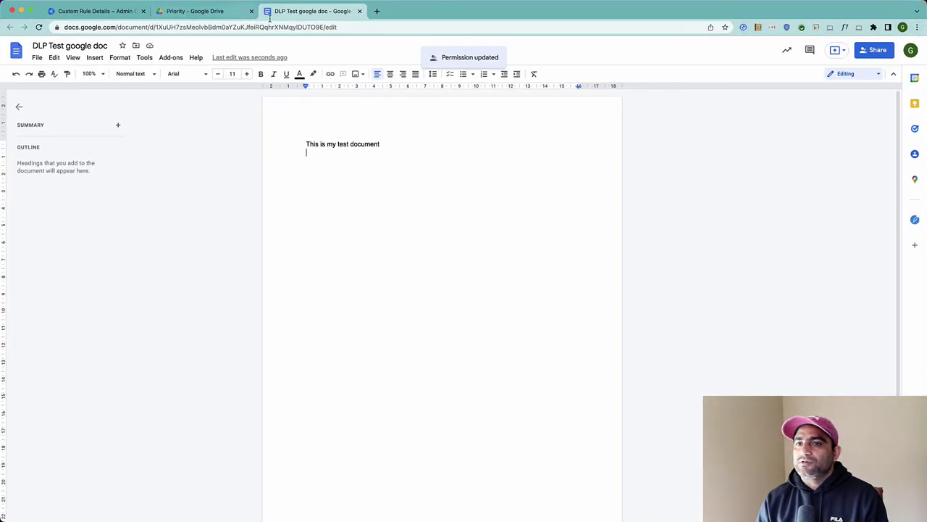
left_click(910, 50)
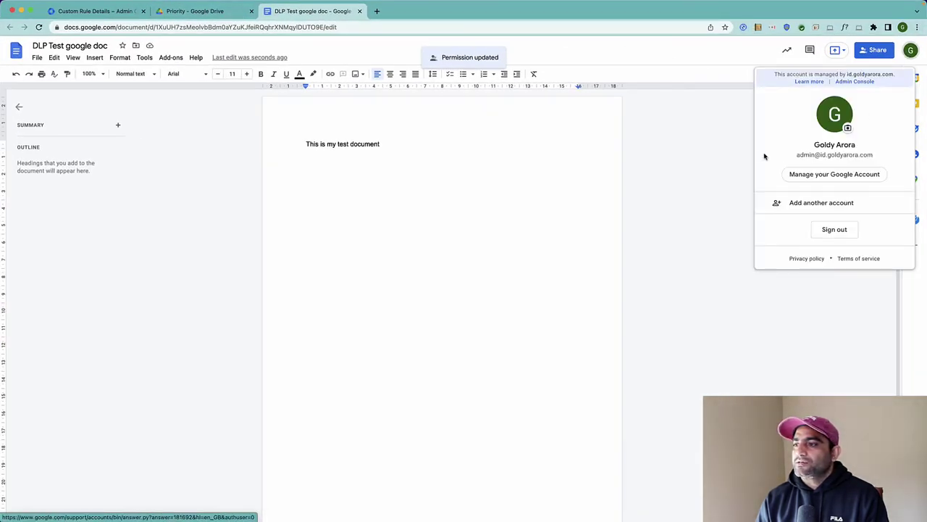
left_click(695, 128)
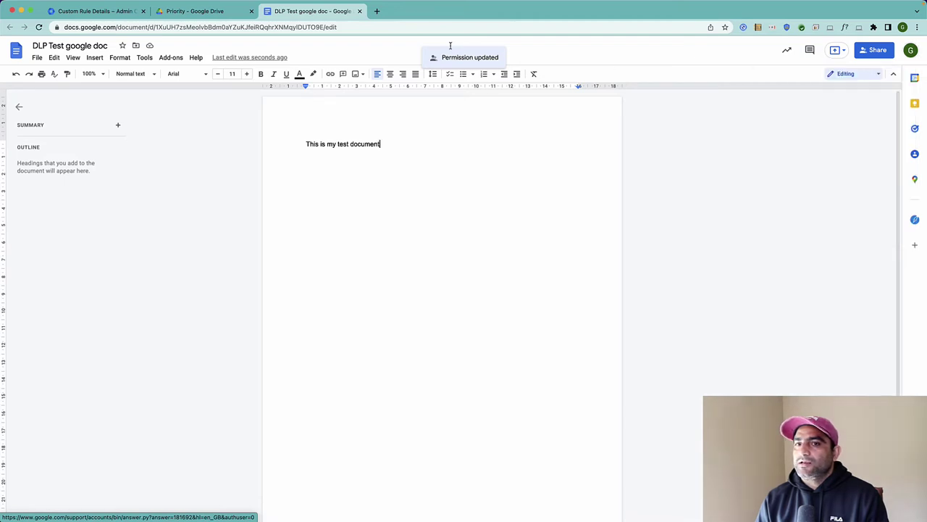
left_click(377, 11)
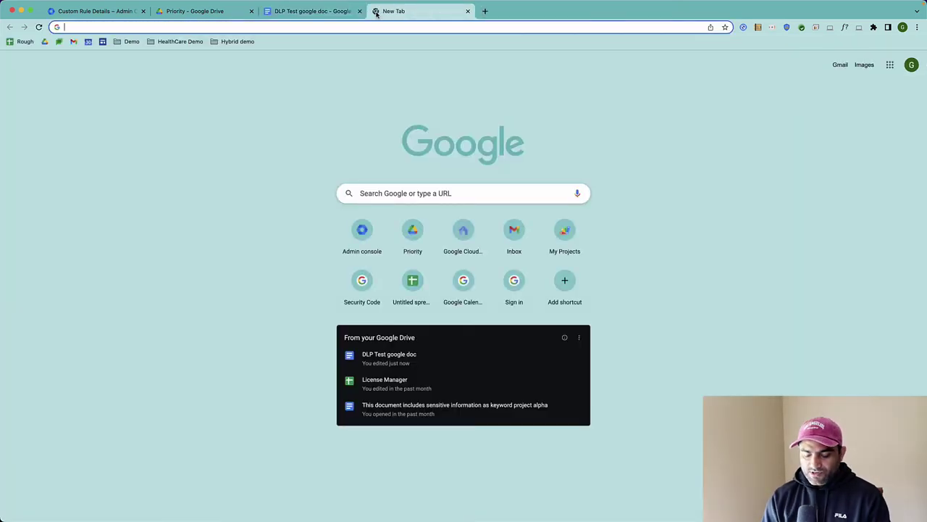
Go to Gmail and choose to add another account.
type("gma")
key("Return")
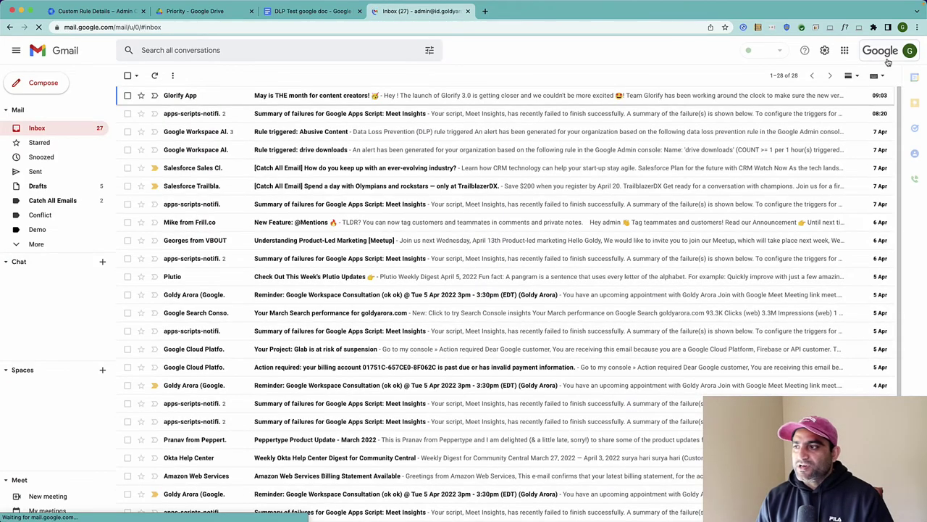
left_click(909, 50)
left_click(811, 207)
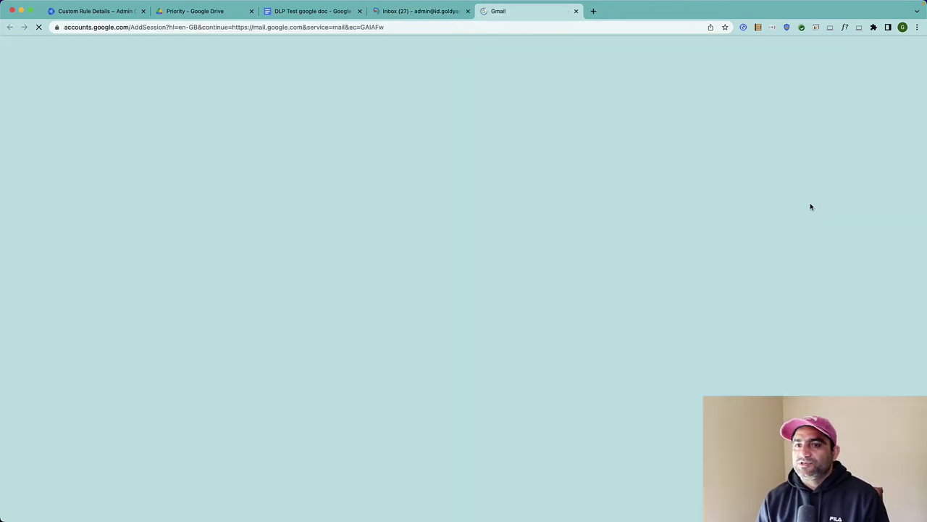
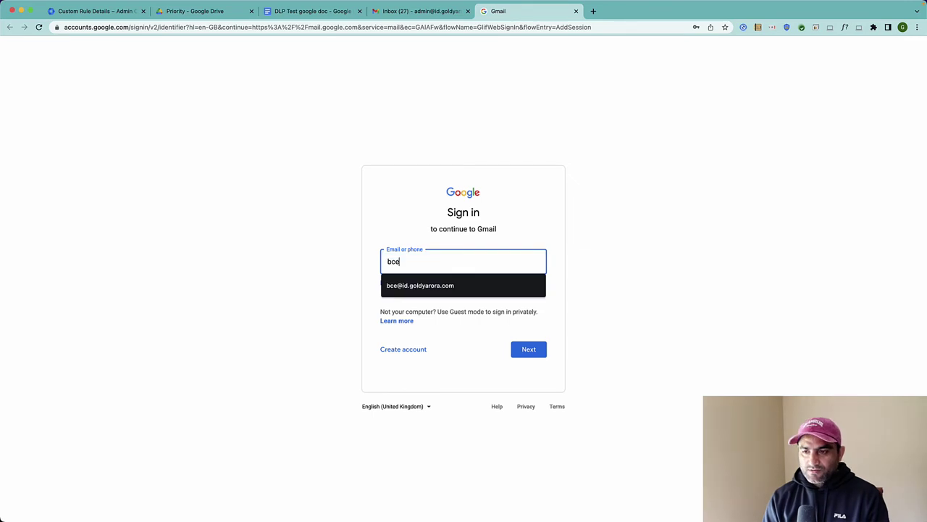
Sign in with the test account's address and password, declining a new Chrome profile.
key("Down")
key("Return")
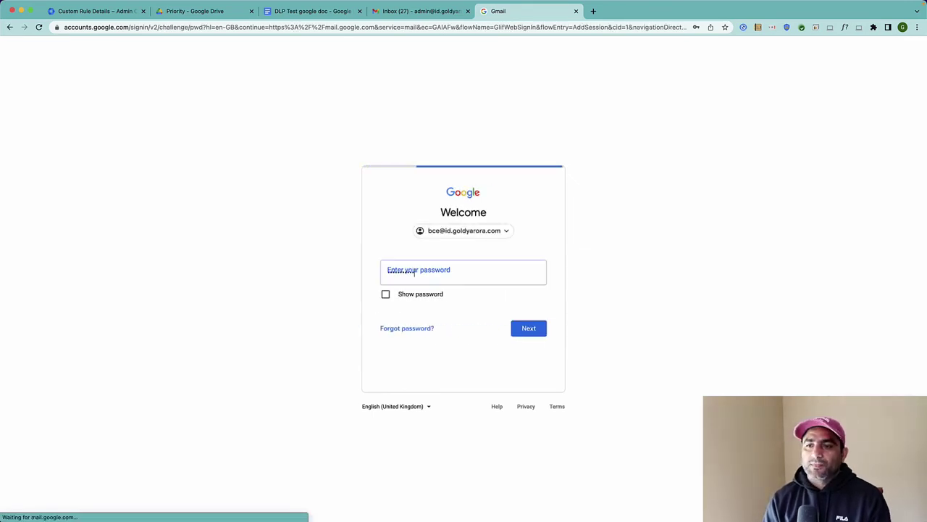
key("ctrl+v")
key("ctrl+a")
type("x")
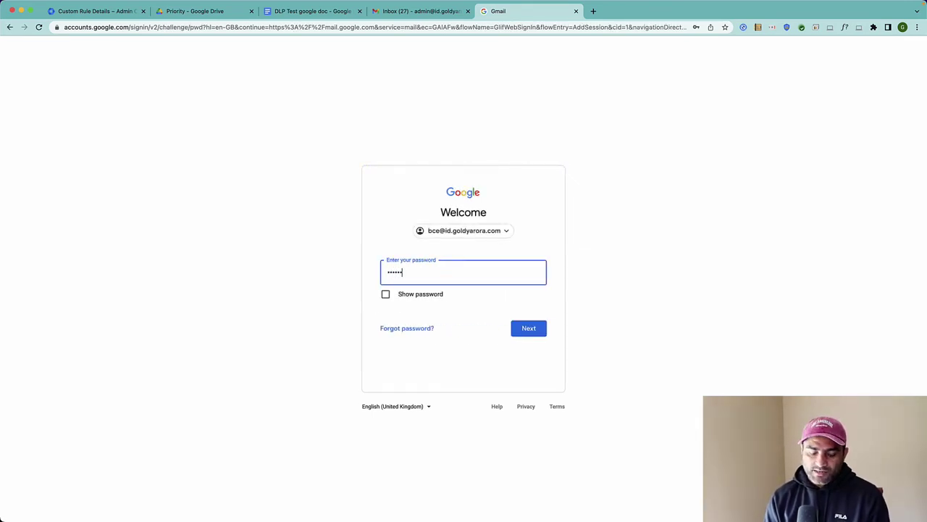
type("****")
key("Return")
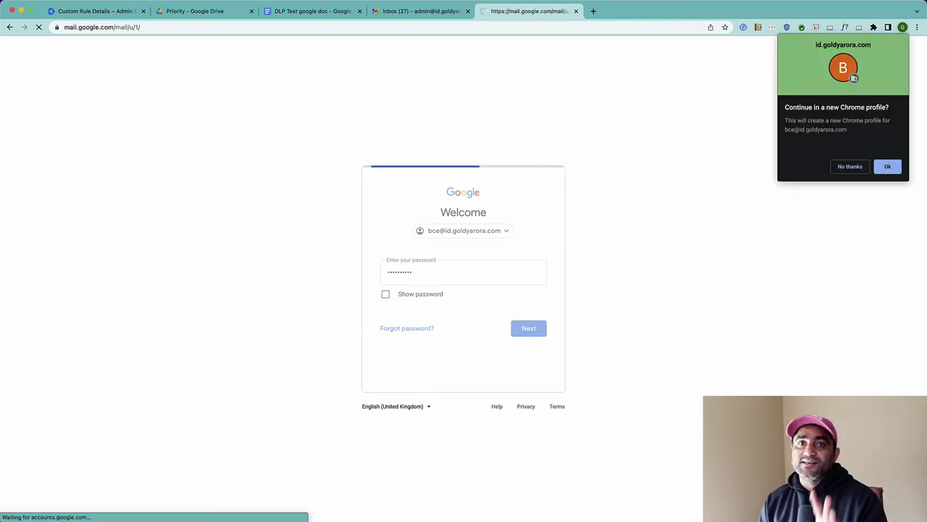
left_click(848, 167)
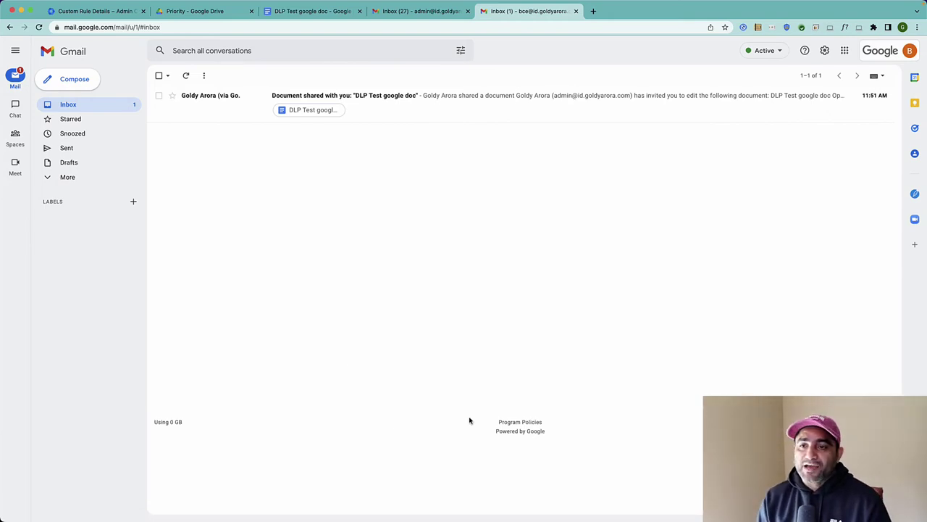
Open the DLP Test google doc from the share email, check its File menu, then open the account list.
left_click(250, 112)
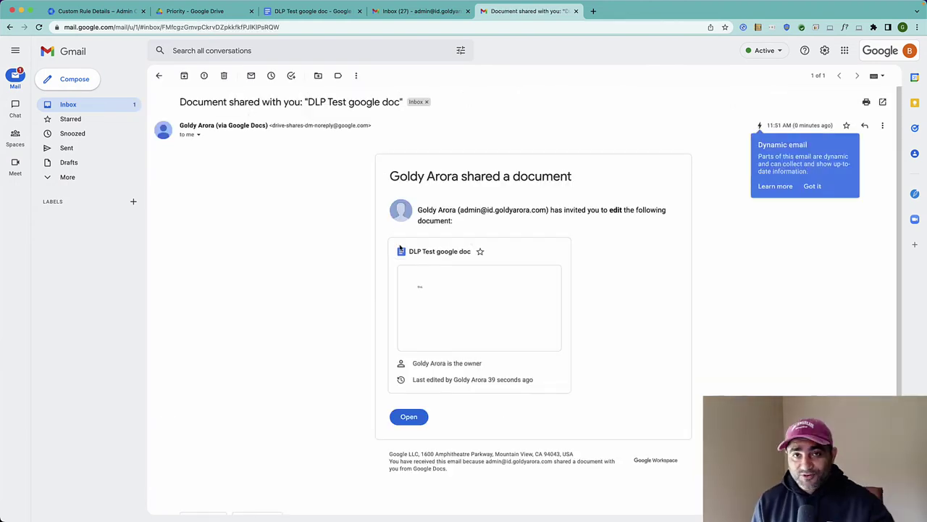
left_click(409, 417)
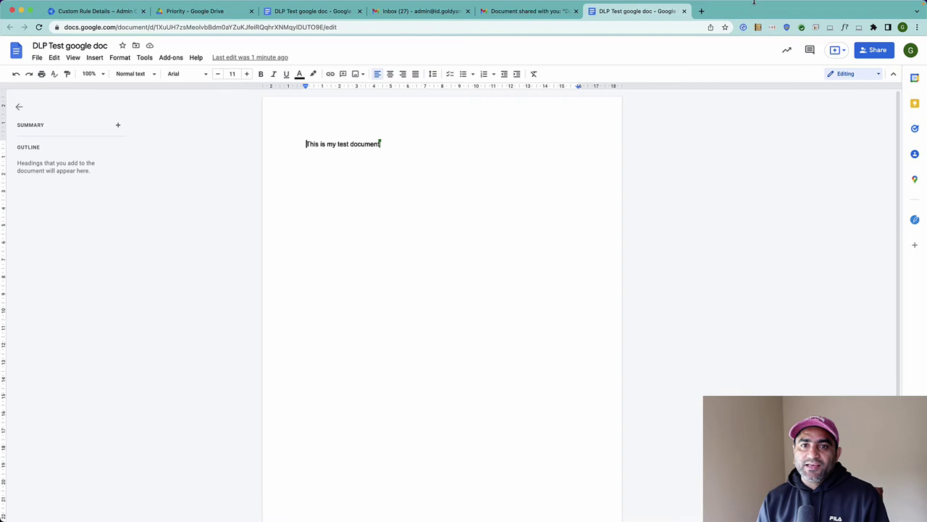
left_click(36, 58)
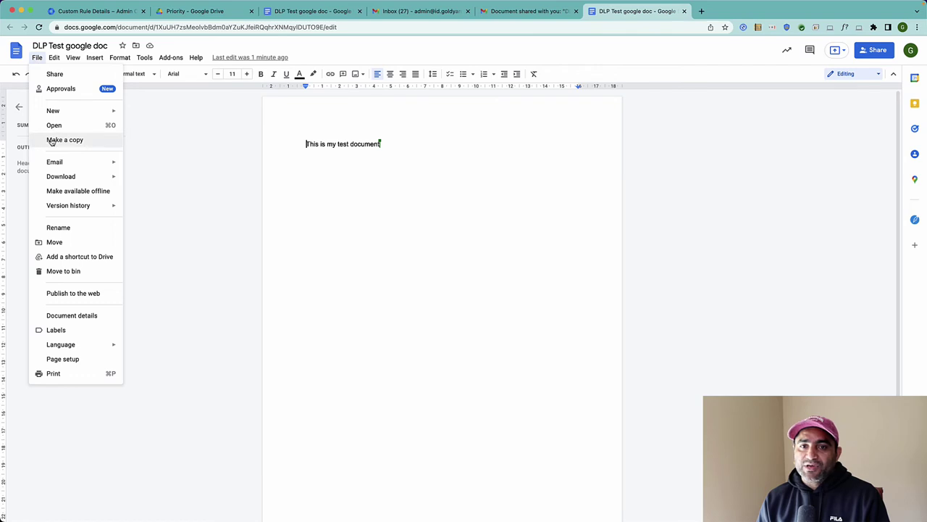
left_click(679, 176)
left_click(910, 50)
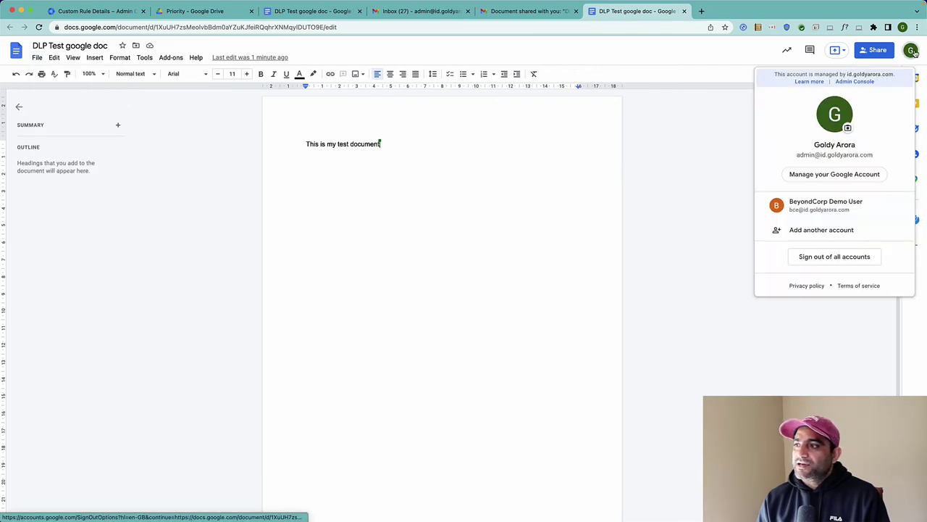
Reopen the DLP Test doc as the test user in one tab and confirm the signed-in account.
left_click(793, 204)
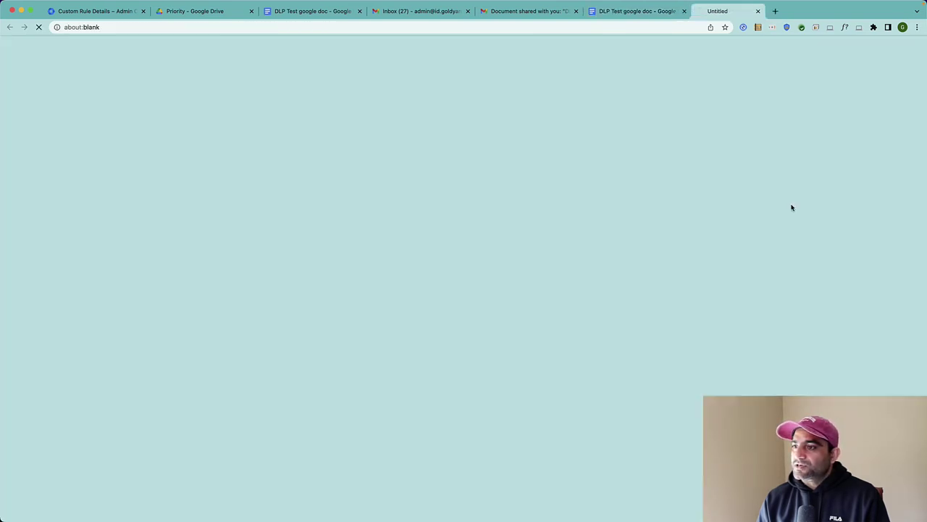
left_click(685, 12)
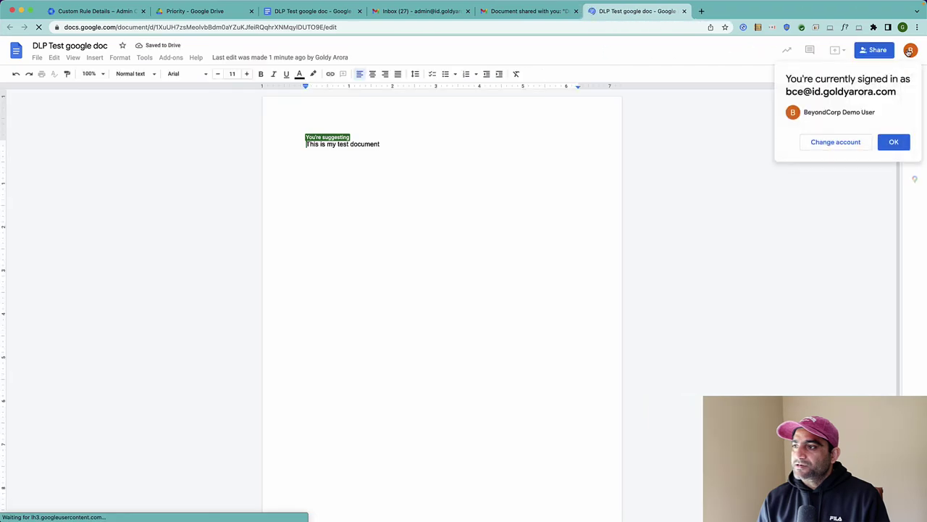
left_click(910, 51)
left_click(910, 50)
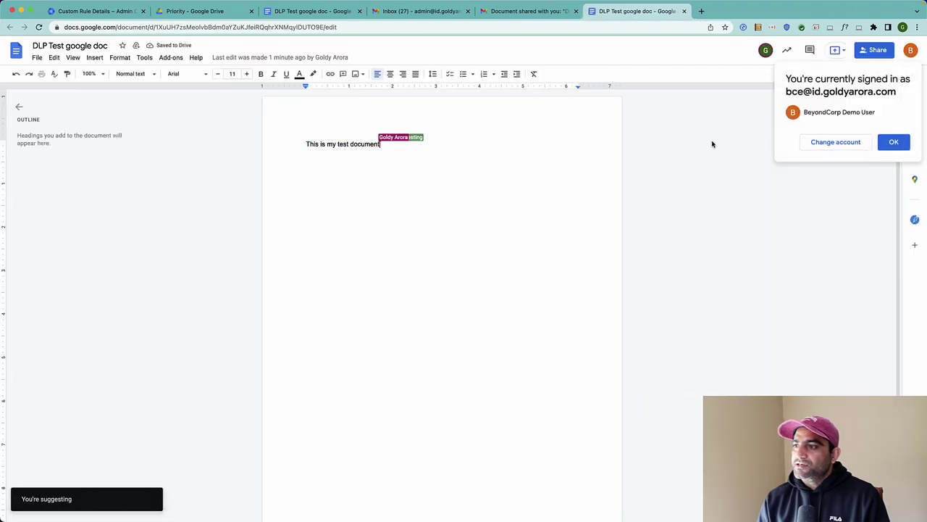
Confirm Download, Make a copy and Print are greyed out, then return to the owner's copy.
left_click(37, 58)
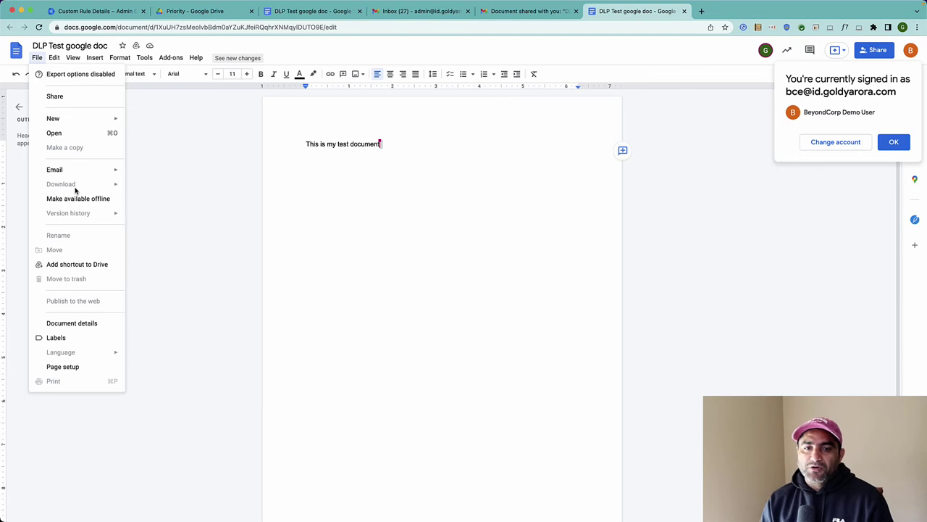
left_click(193, 246)
left_click(290, 11)
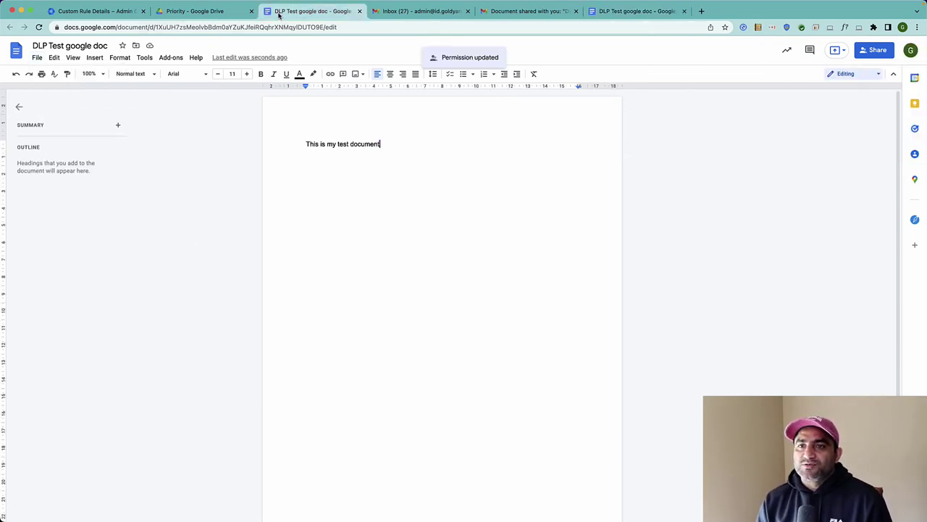
Delete the line 'This is my test document' and reload the doc.
triple_click(320, 145)
key("BackSpace")
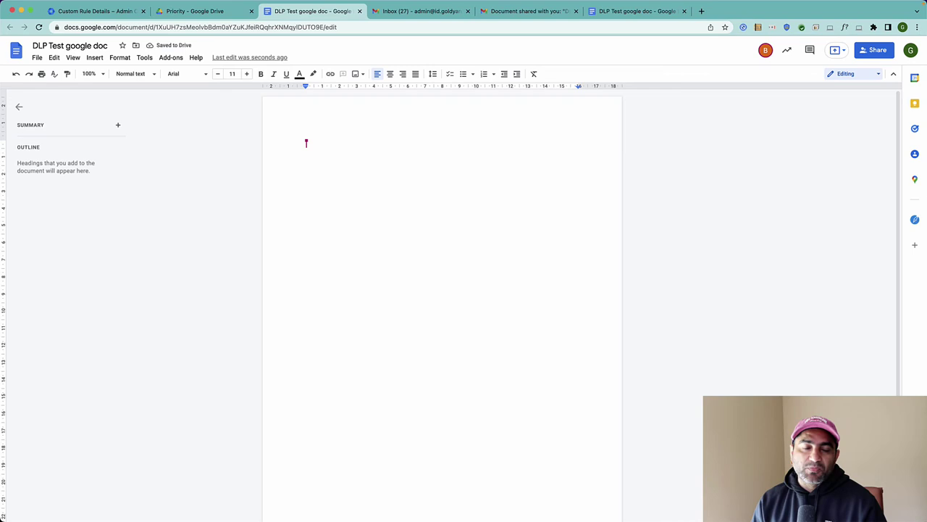
left_click(39, 27)
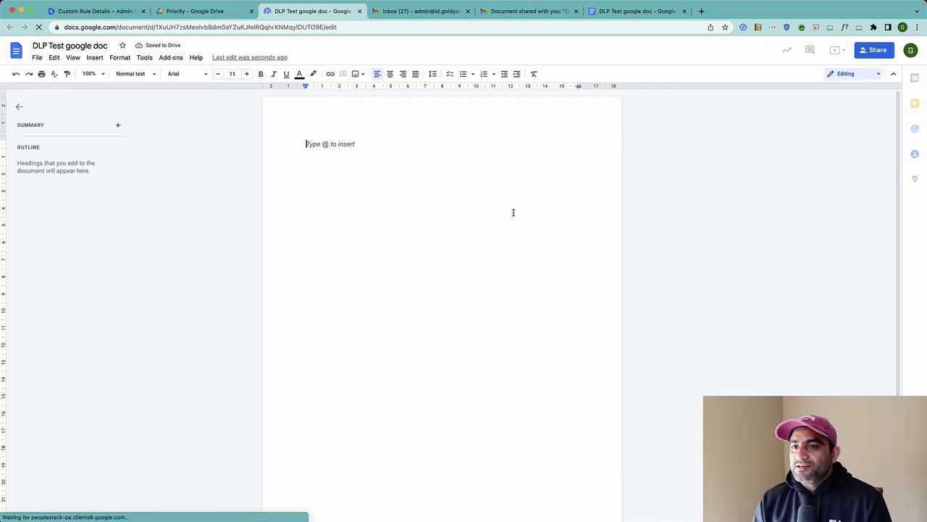
Go to the other copy of the doc and begin reopening it as the test user.
left_click(605, 18)
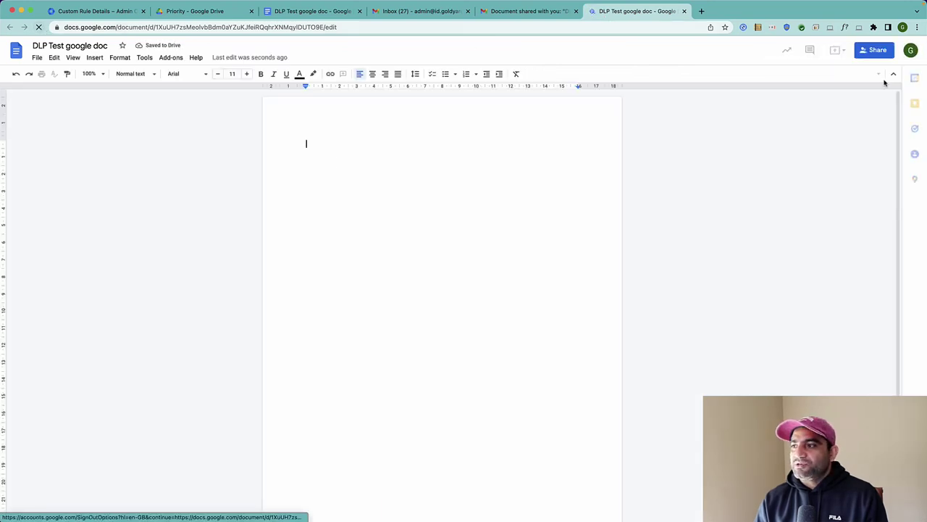
left_click(37, 58)
left_click(36, 58)
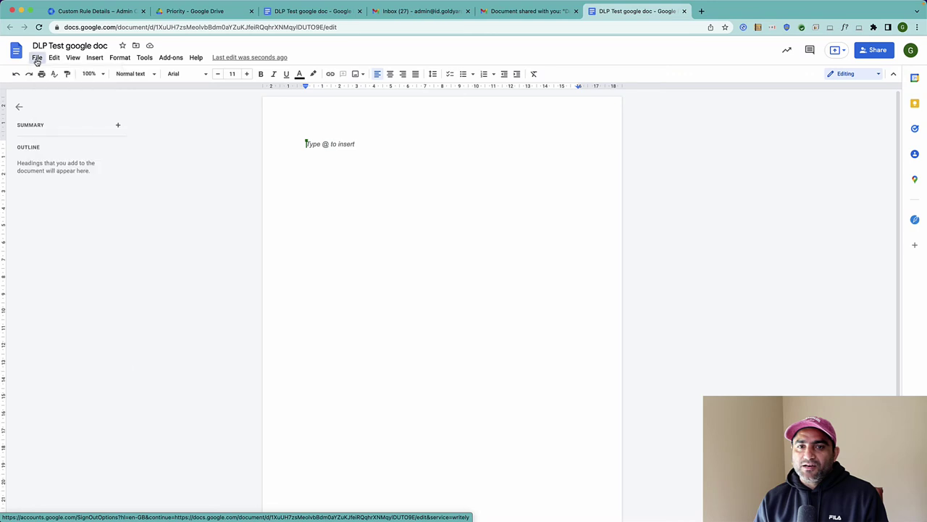
left_click(911, 51)
As the test user, confirm the emptied doc still blocks download, copy and print, then return to the rule details.
left_click(820, 202)
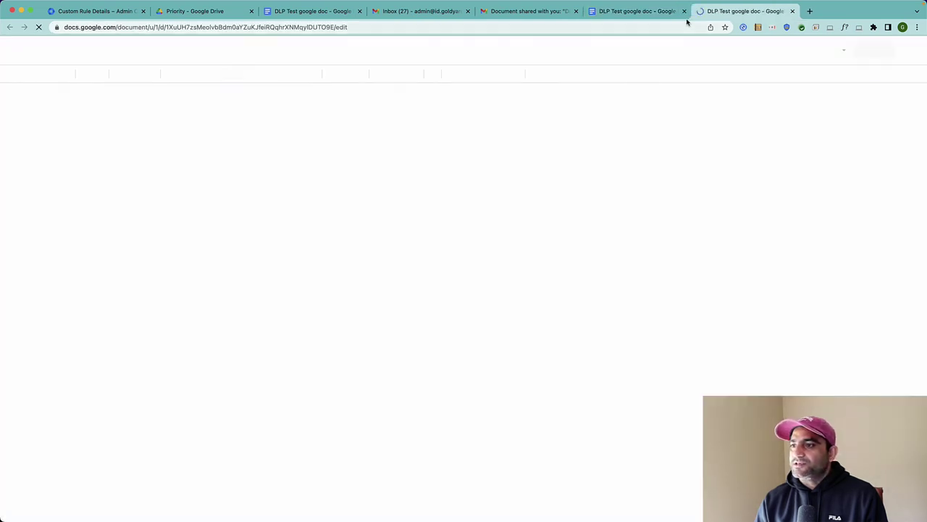
left_click(684, 11)
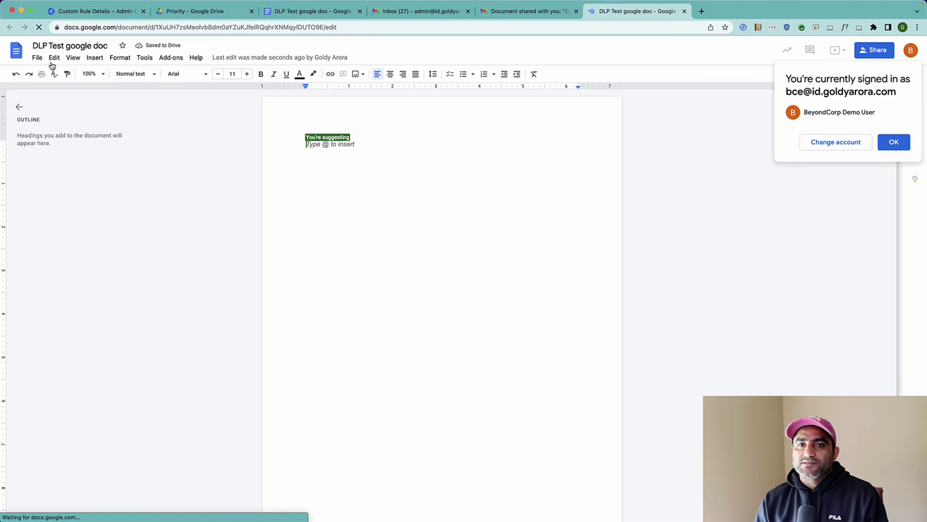
left_click(37, 58)
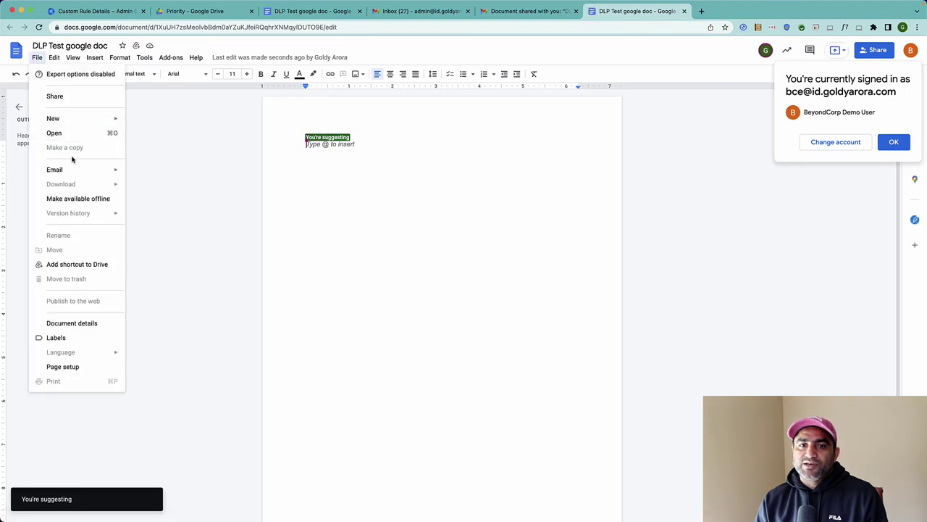
left_click(234, 331)
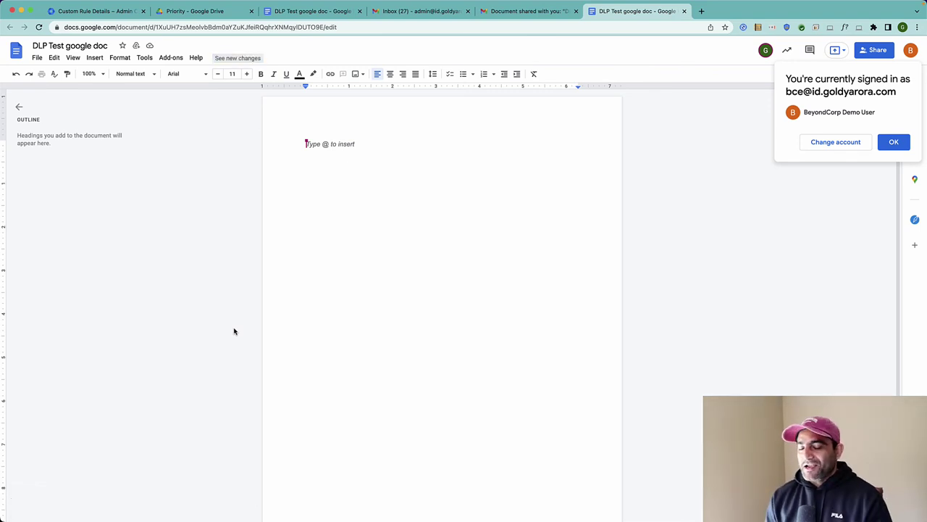
left_click(102, 12)
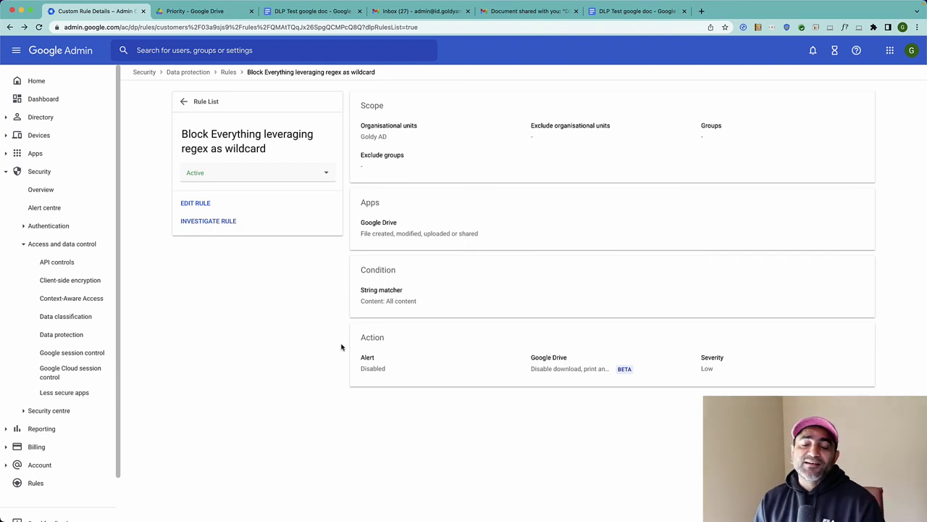